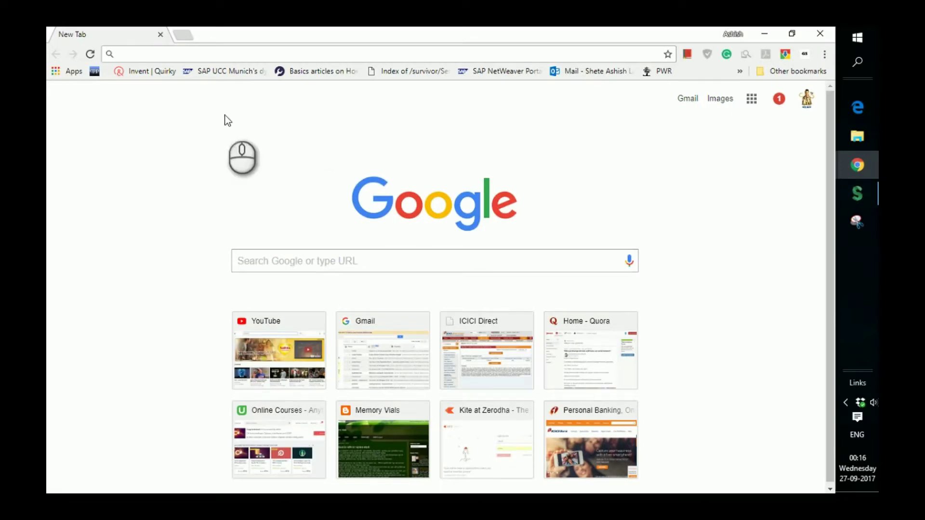
Search Google for 'google fonts' from the Chrome address bar
type("google ")
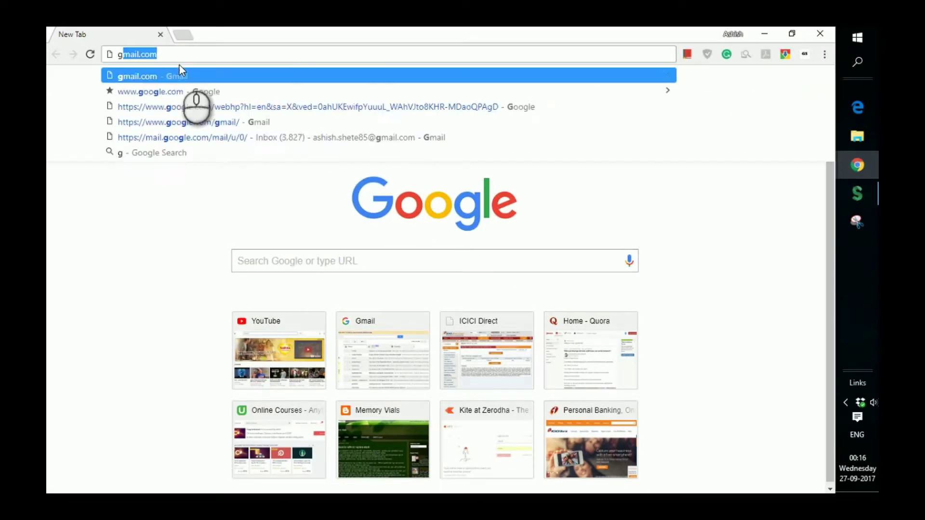
type("fonts")
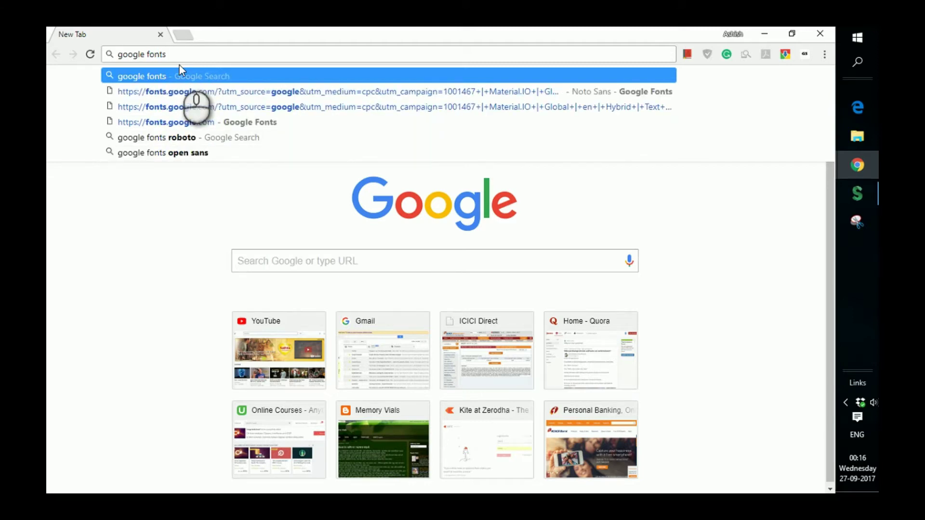
key("Return")
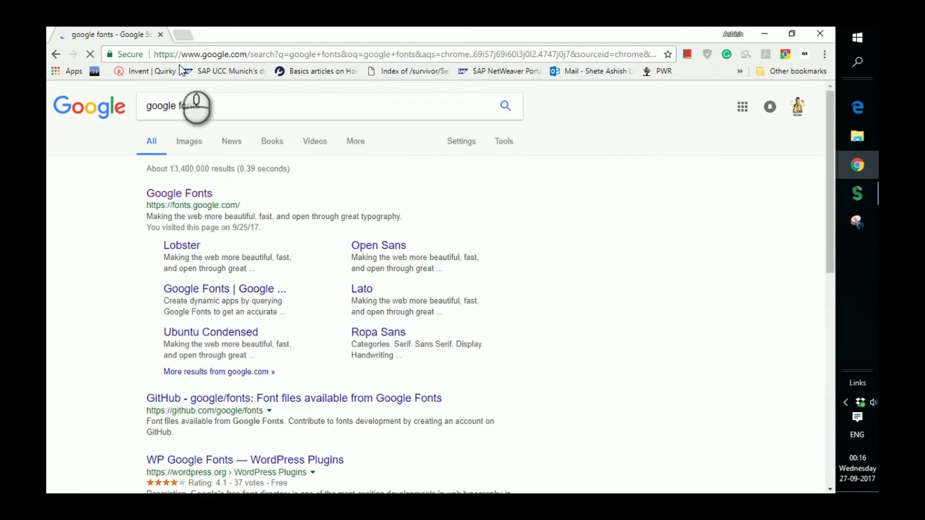
Open the Google Fonts site and filter its directory by the Devanagari language
left_click(169, 195)
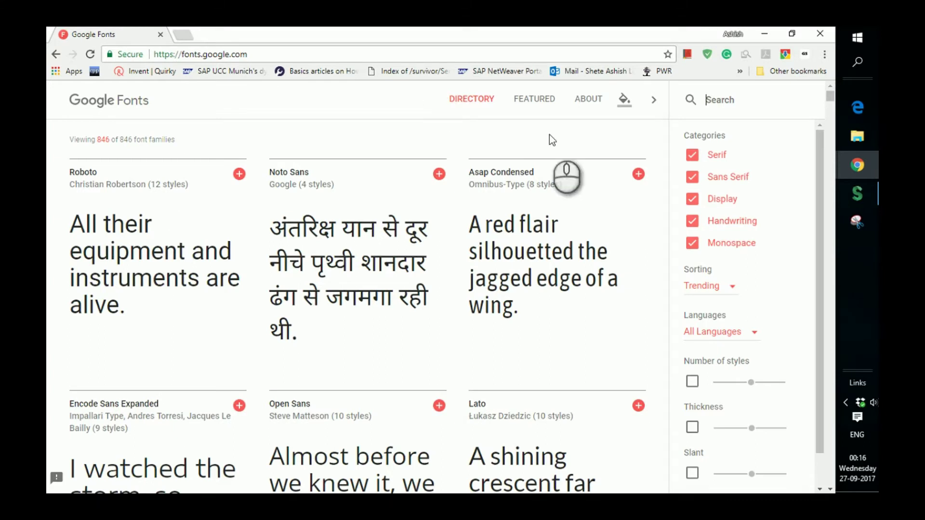
mouse_move(830, 97)
left_mouse_down()
mouse_move(831, 117)
mouse_move(829, 94)
left_mouse_up()
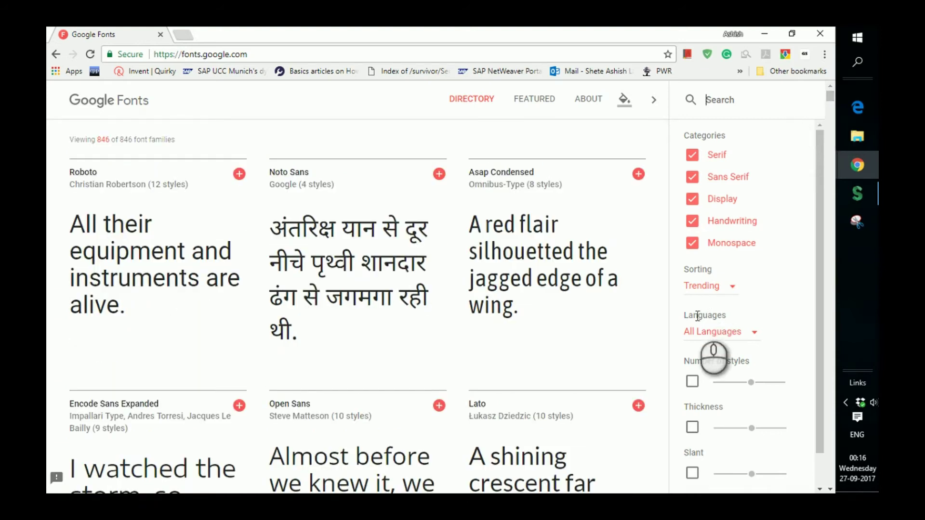
left_click(750, 333)
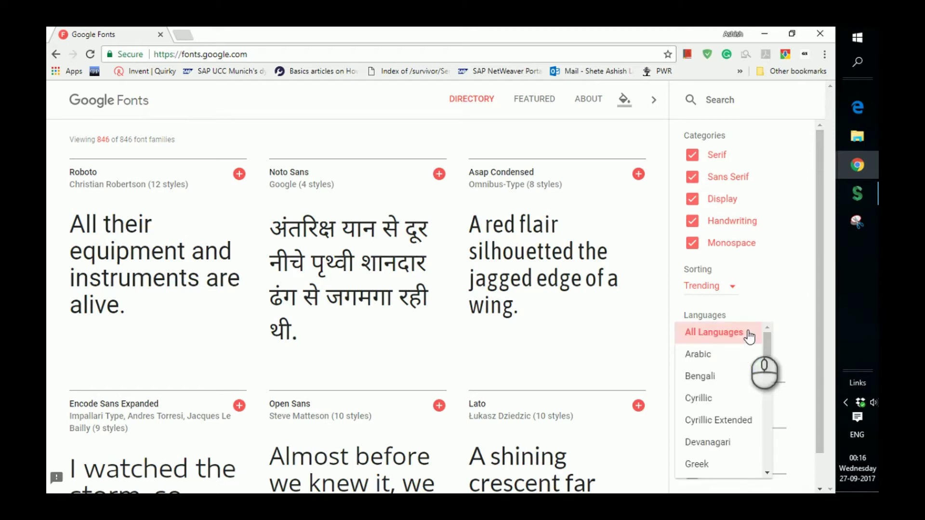
left_click_drag(765, 359, 768, 377)
left_click(712, 398)
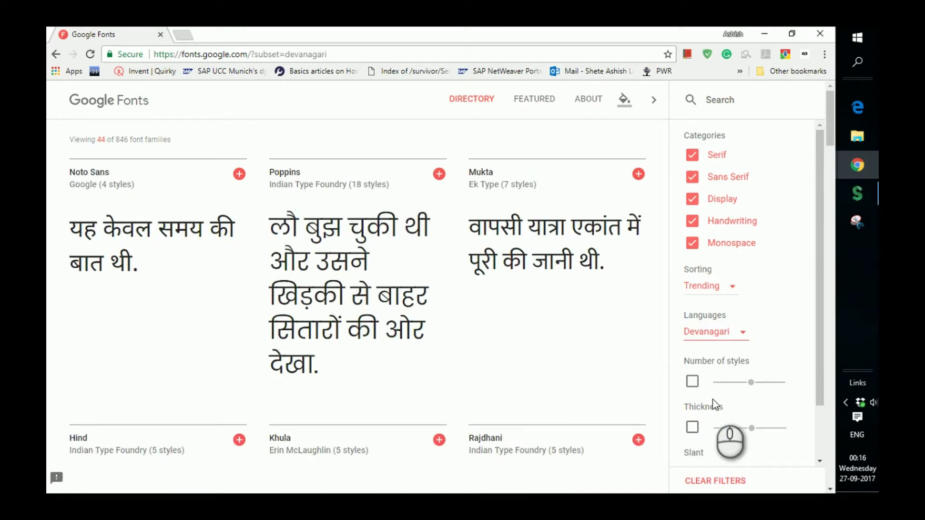
Scroll to the Kalam card and append 'himdi, marathi' to its preview text
left_click_drag(830, 131, 840, 194)
left_click(572, 317)
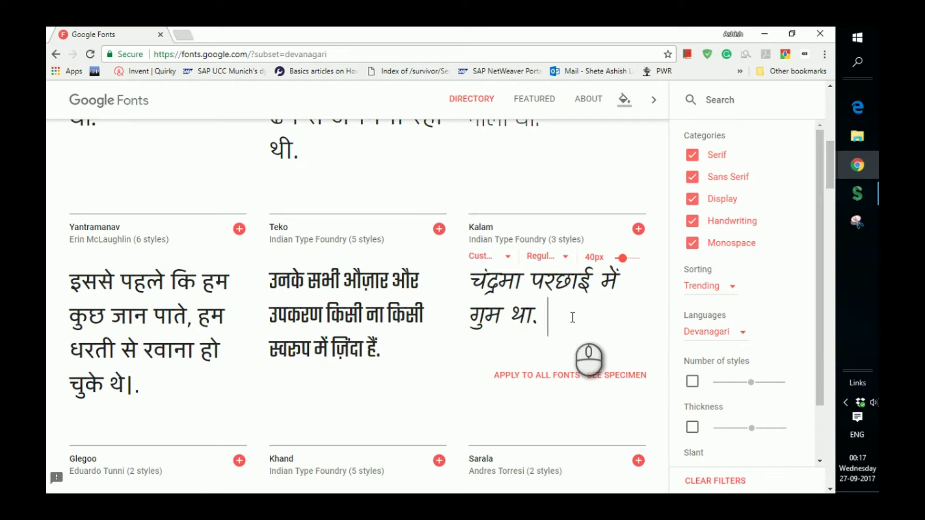
type("him")
type("di, marathi..")
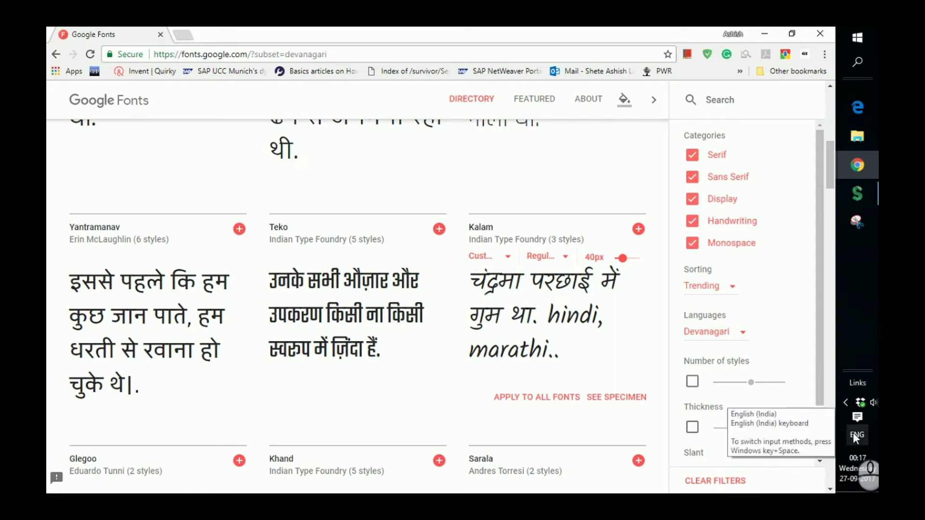
Switch input to Marathi transliteration and retype the words as हिंदी, मराठी in Devanagari
left_click(854, 436)
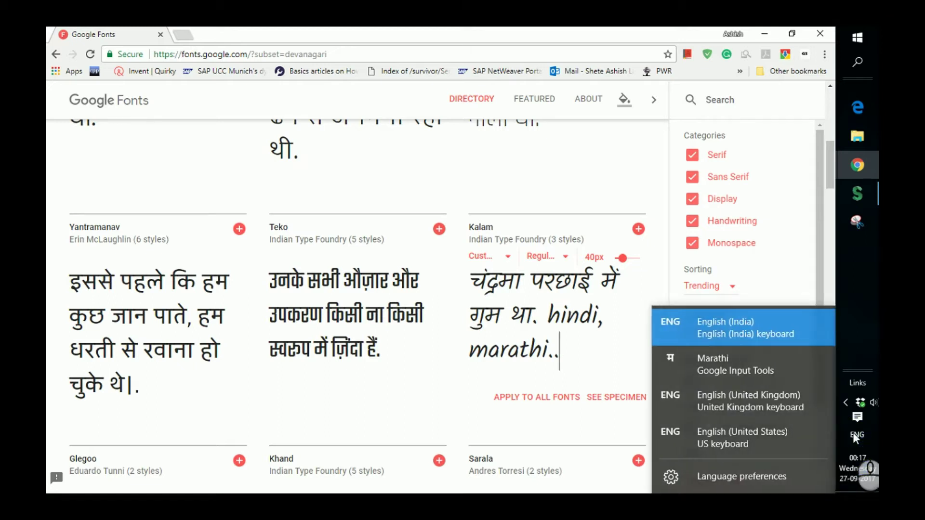
left_click(744, 372)
left_click(561, 347)
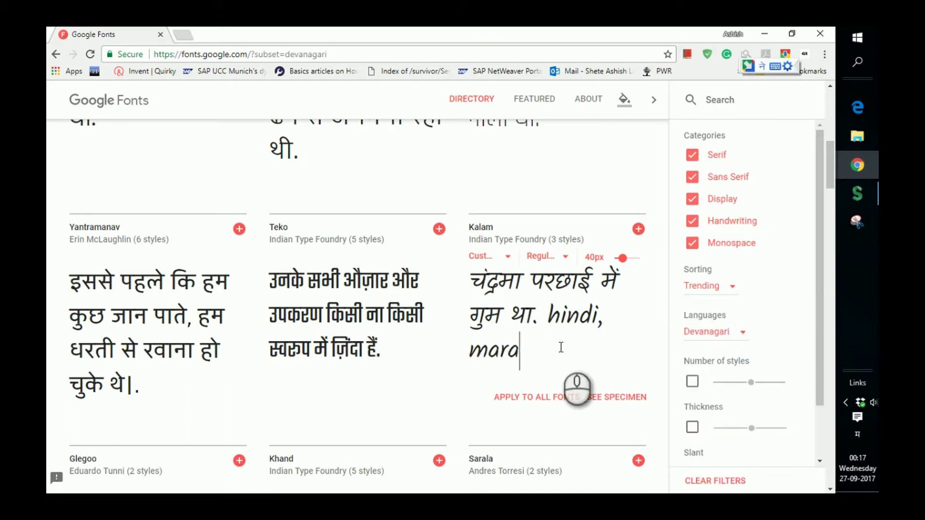
key("BackSpace")
key("BackSpace")
key("BackSpace")
key("BackSpace")
key("BackSpace")
key("BackSpace")
key("BackSpace")
key("BackSpace")
key("BackSpace")
key("BackSpace")
key("BackSpace")
type("hindi")
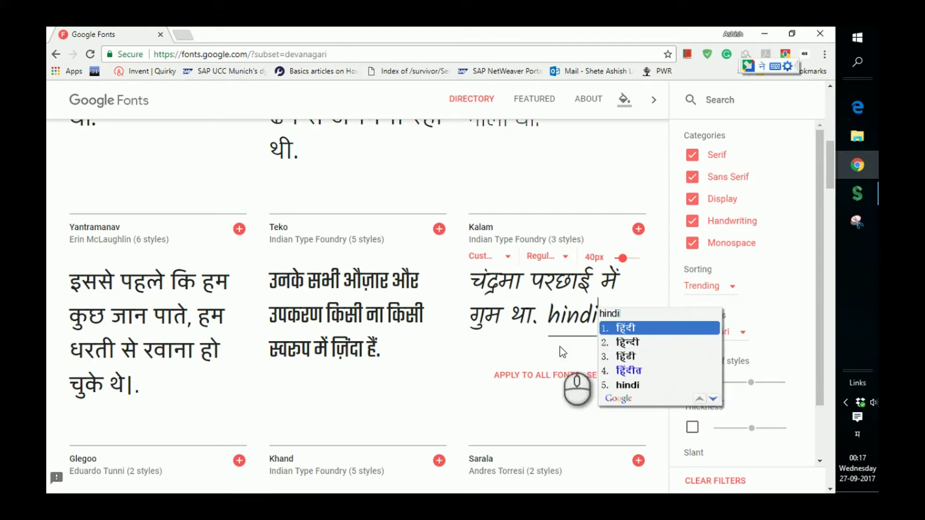
key("Return")
type(", mar")
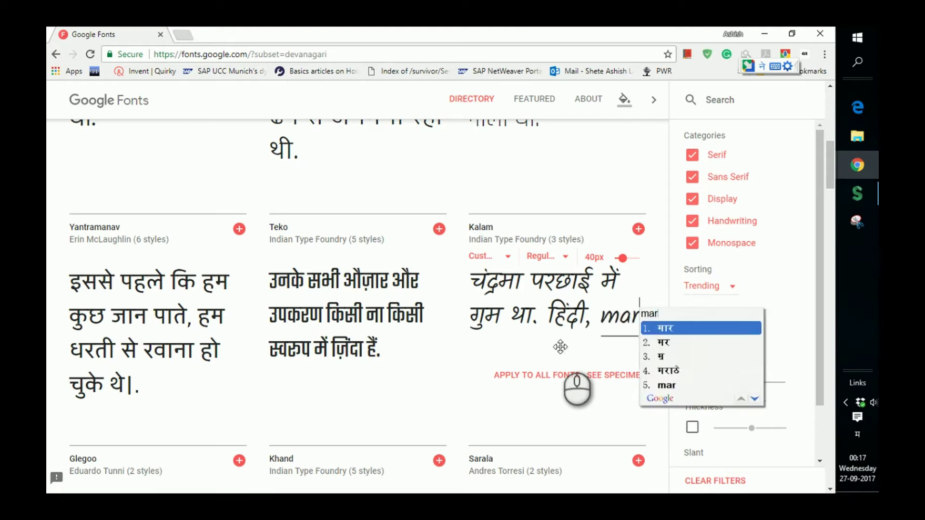
type("athi")
key("Return")
type("..")
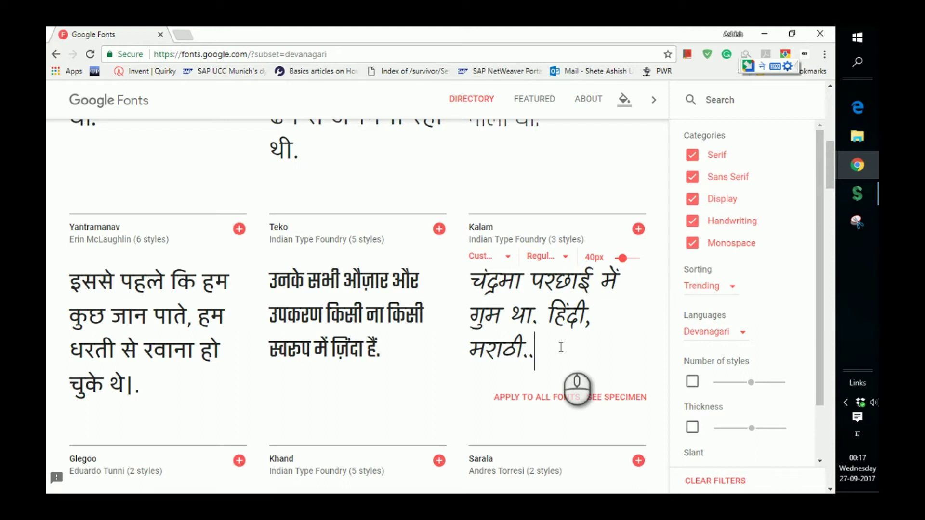
Delete the Devanagari words and type चंद्रमा in their place
key("BackSpace")
key("BackSpace")
key("BackSpace")
key("BackSpace")
key("BackSpace")
key("BackSpace")
key("BackSpace")
key("BackSpace")
key("BackSpace")
key("BackSpace")
key("BackSpace")
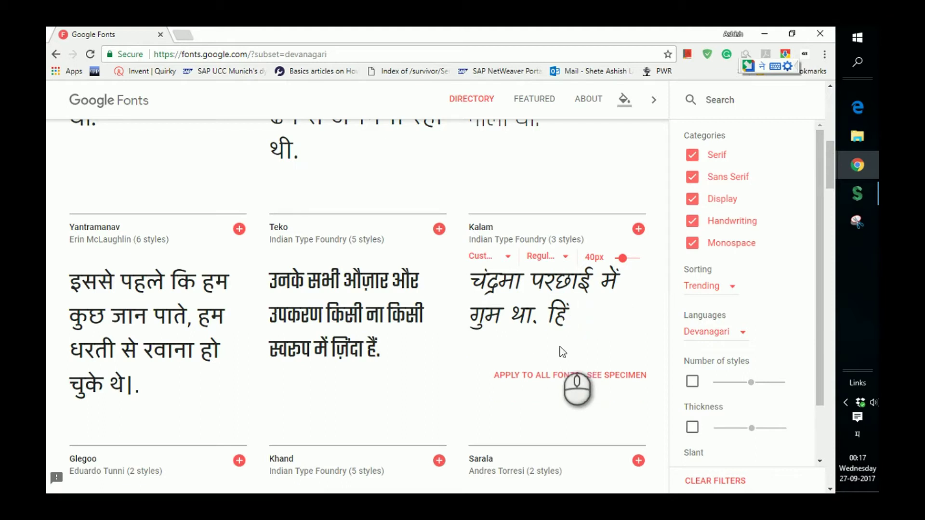
key("BackSpace")
type("chna")
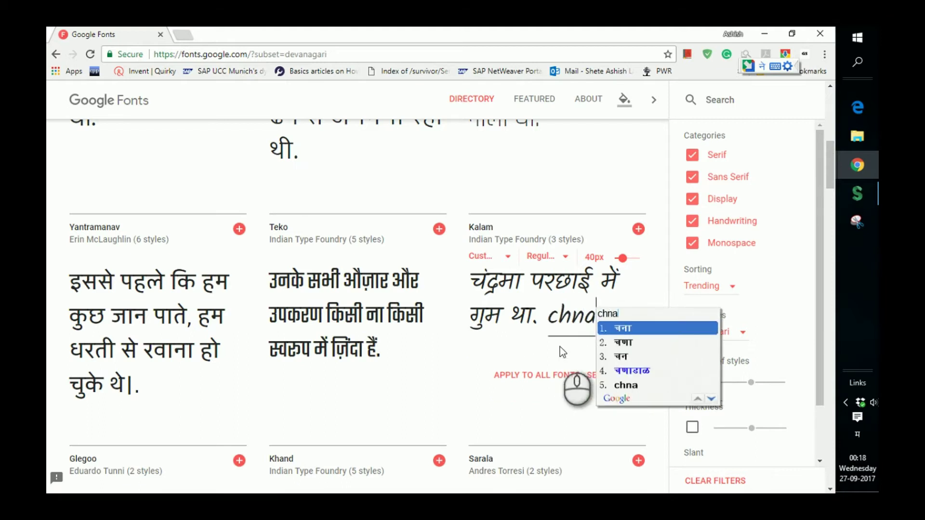
key("BackSpace")
key("BackSpace")
type("andr")
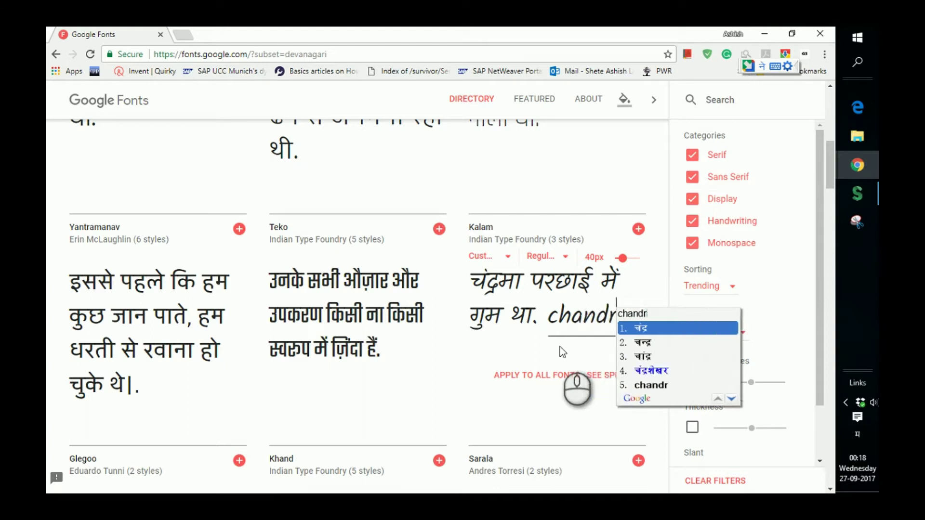
type("ama")
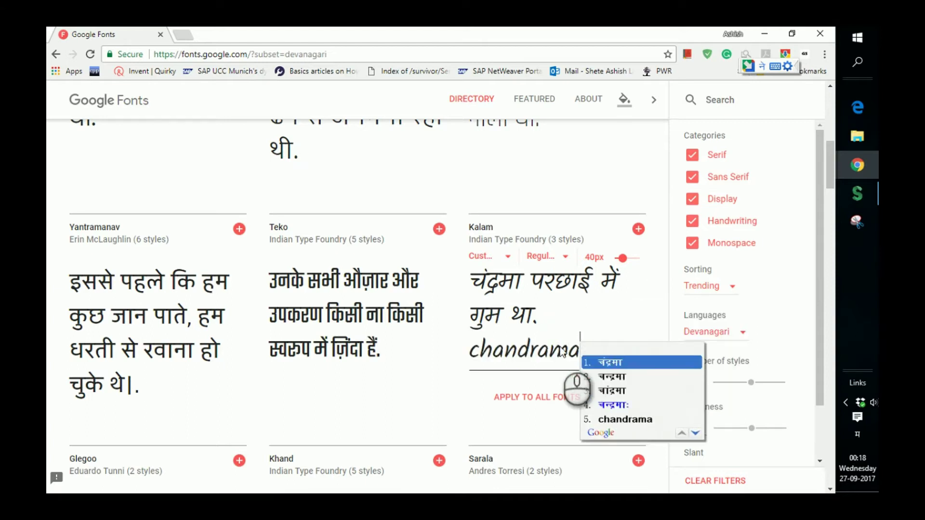
key("Return")
Continue the sentence with परछाई में गुम था. in Devanagari
type("pa")
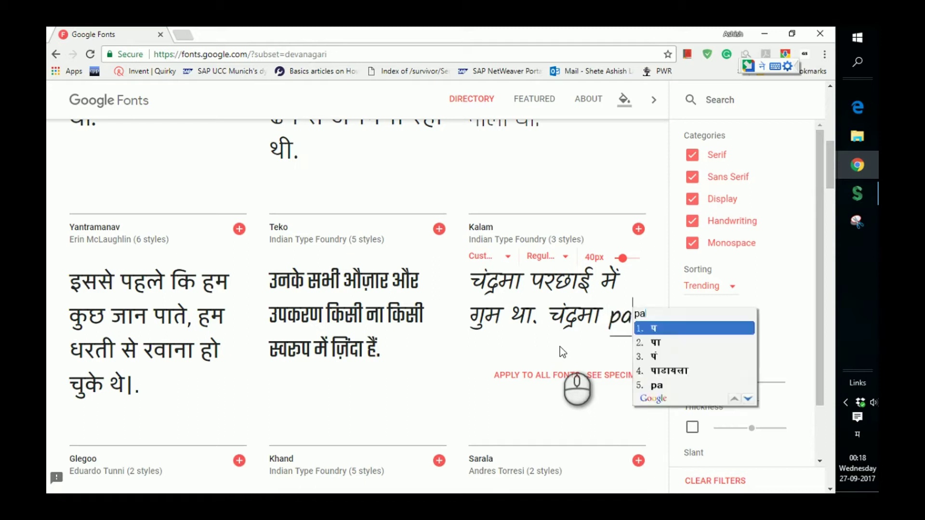
type("rchha")
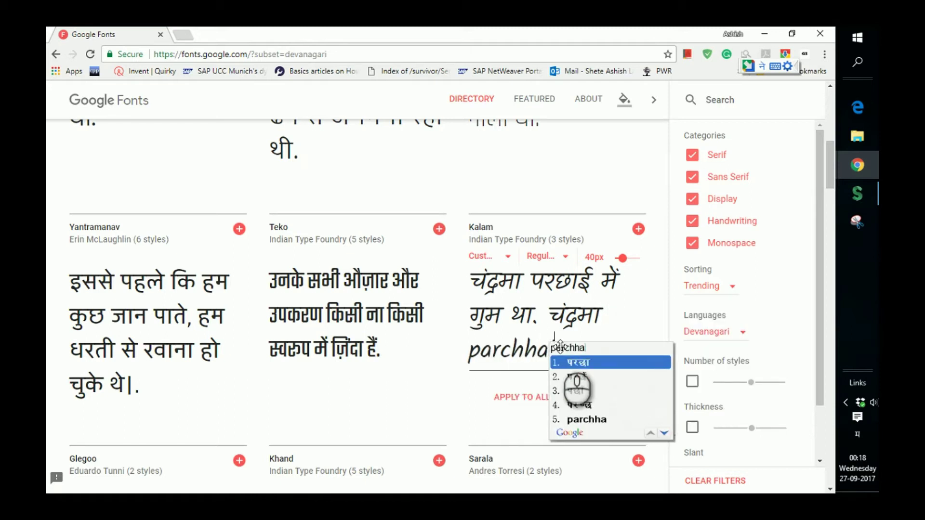
type("i ma")
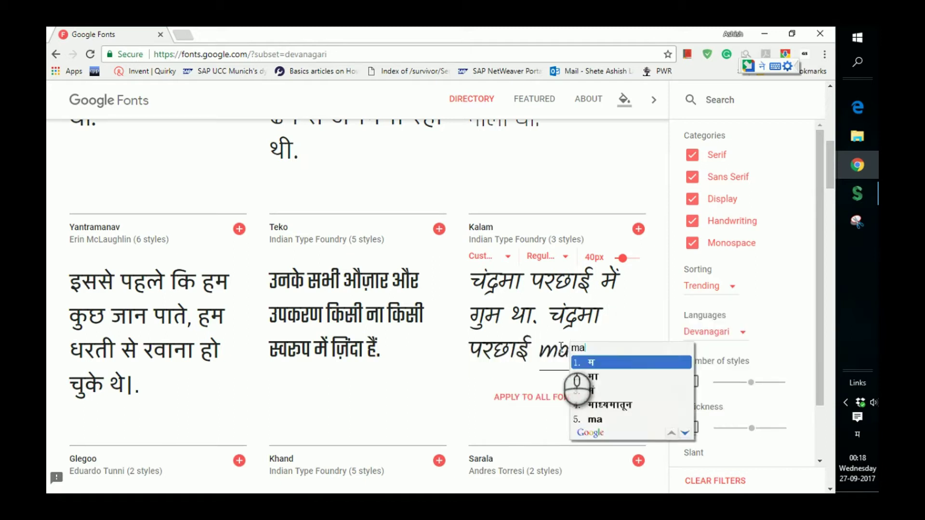
type("i")
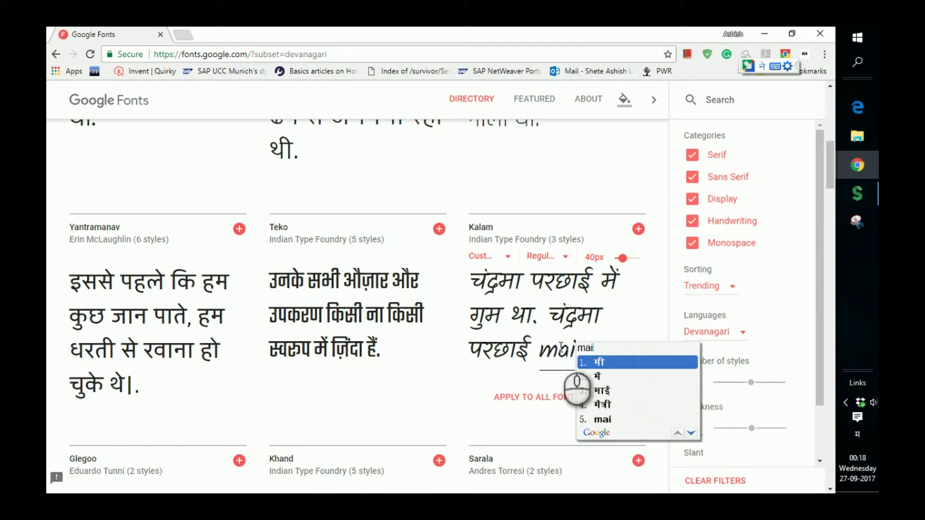
type("n")
key("BackSpace")
key("BackSpace")
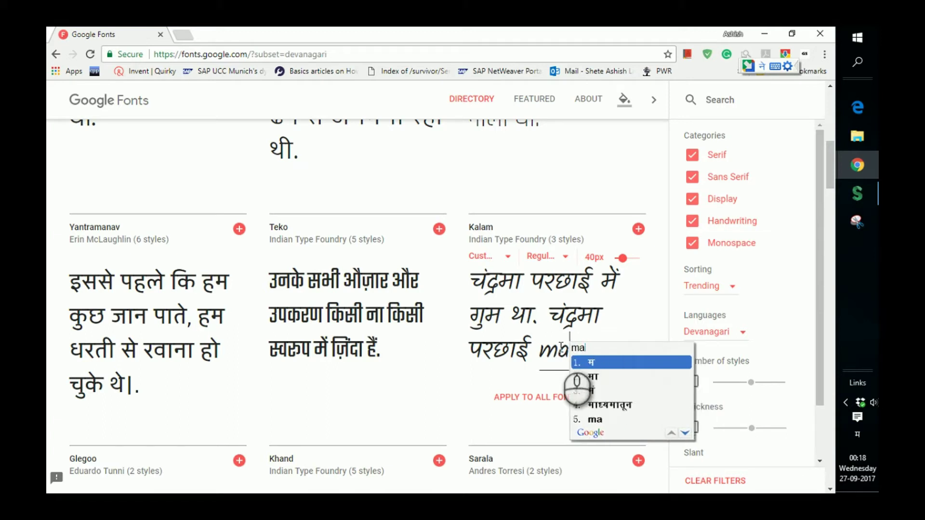
key("BackSpace")
type("e")
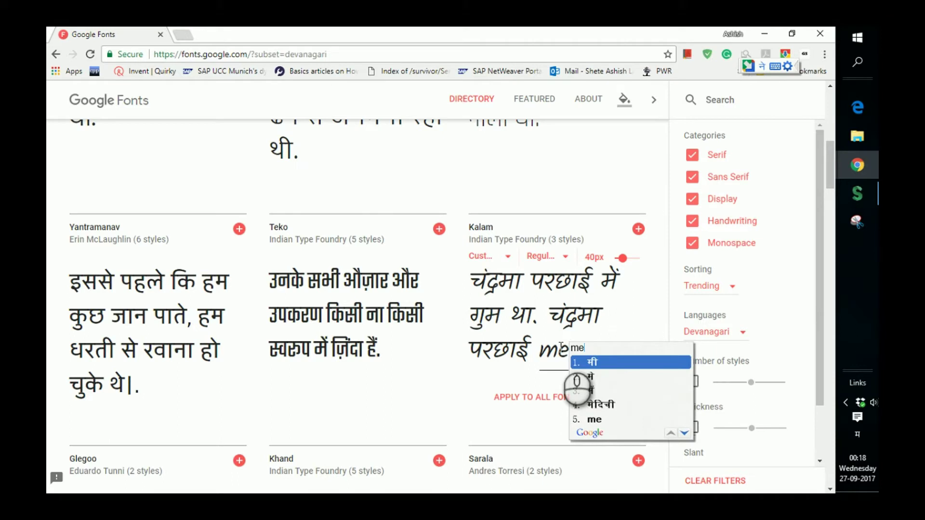
key("Down")
key("Down")
key("Return")
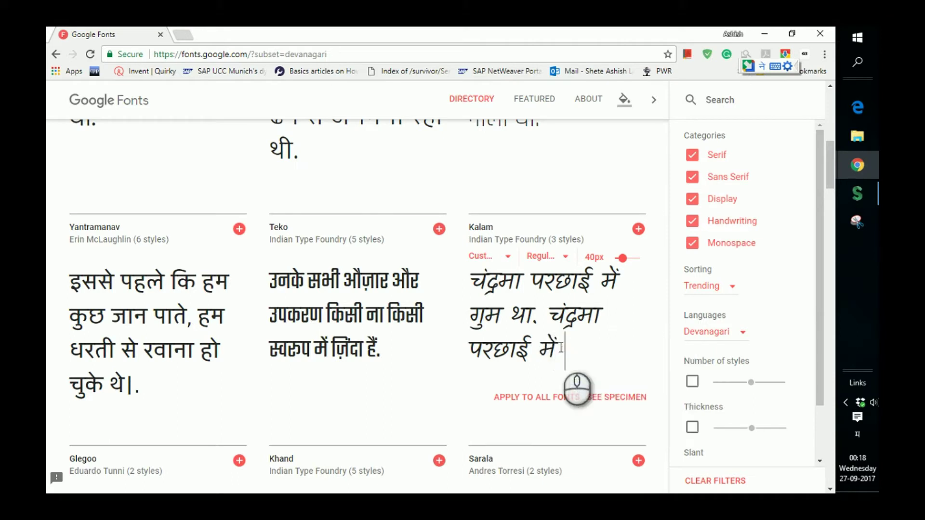
type("gum")
key("Return")
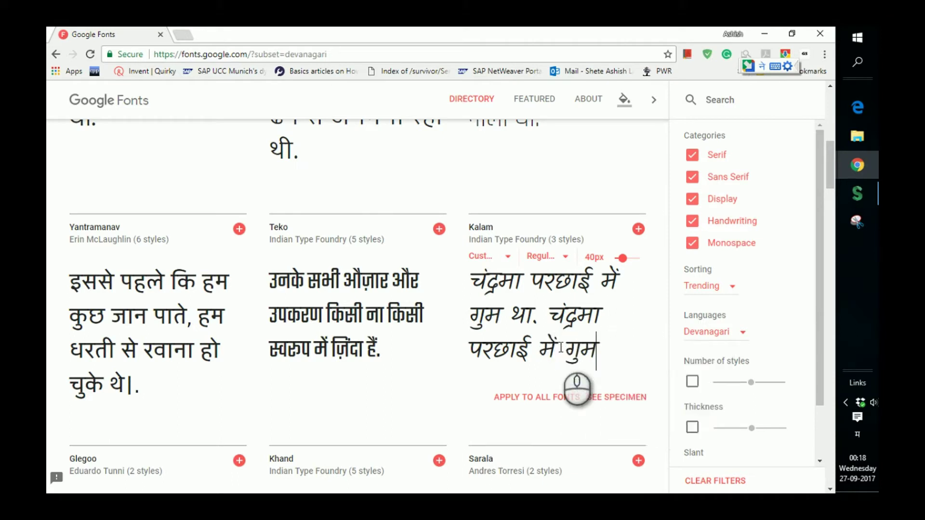
type("tha.")
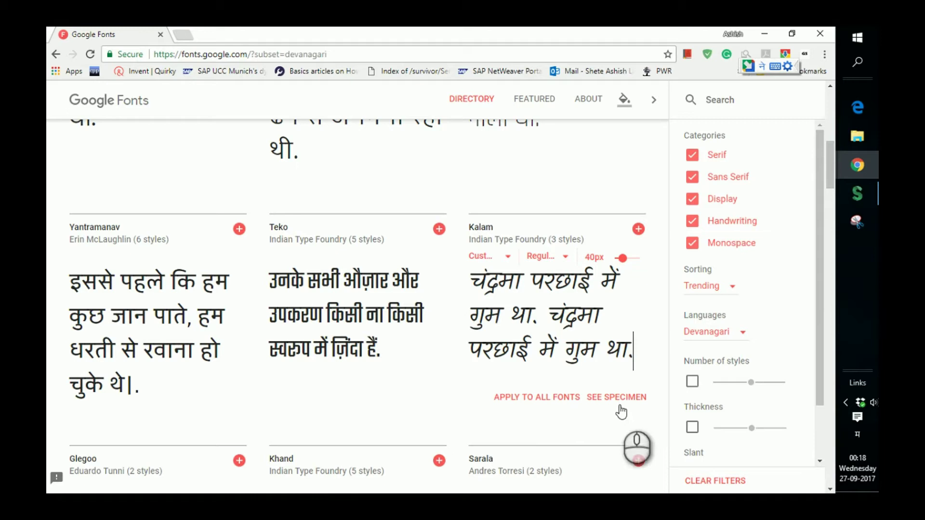
Add Kalam to the selection and view its embed link and CSS font-family code
left_click(639, 230)
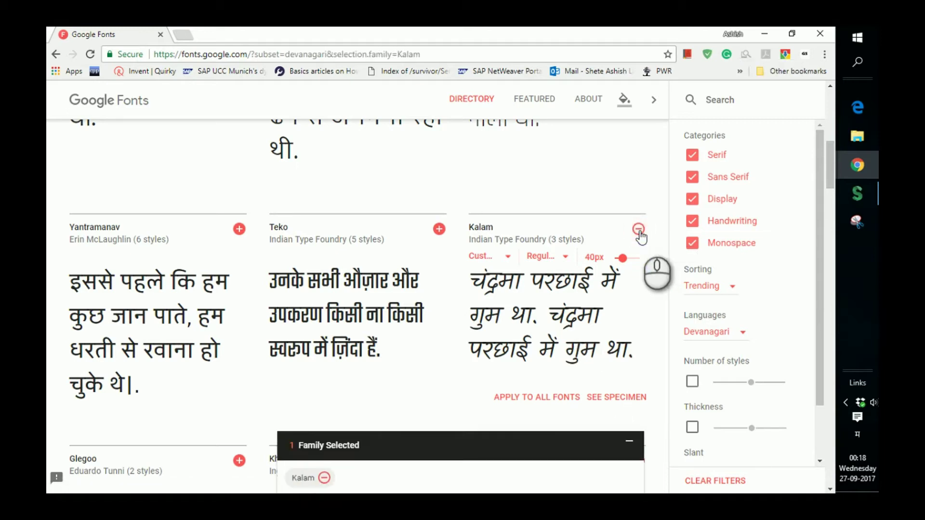
left_click(521, 478)
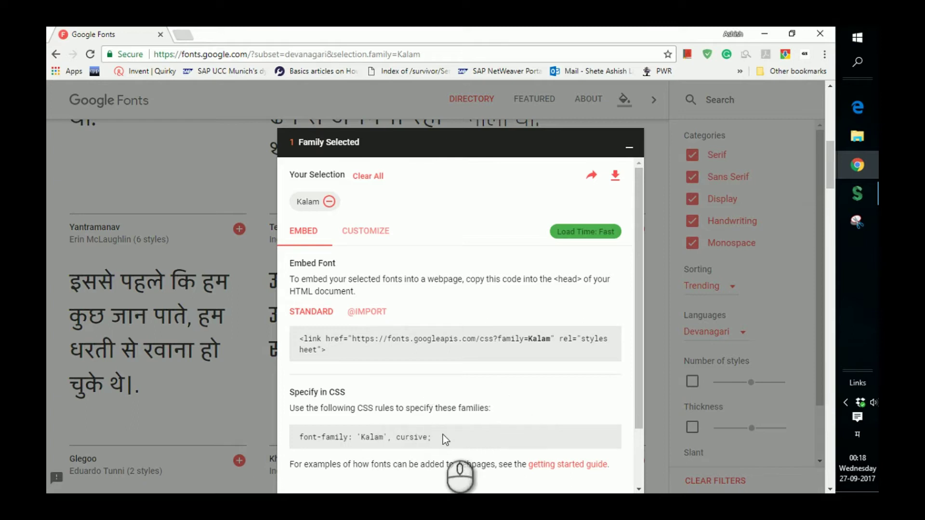
left_click(330, 344)
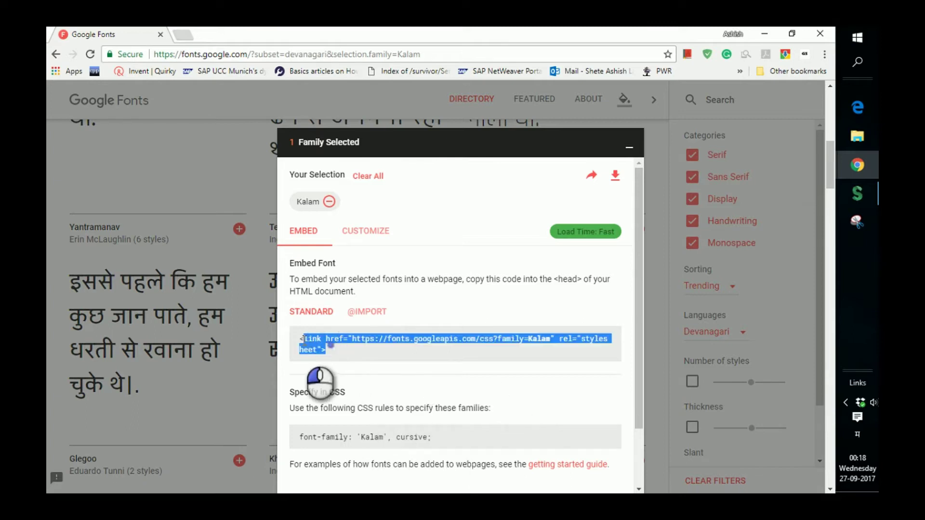
left_click(434, 438)
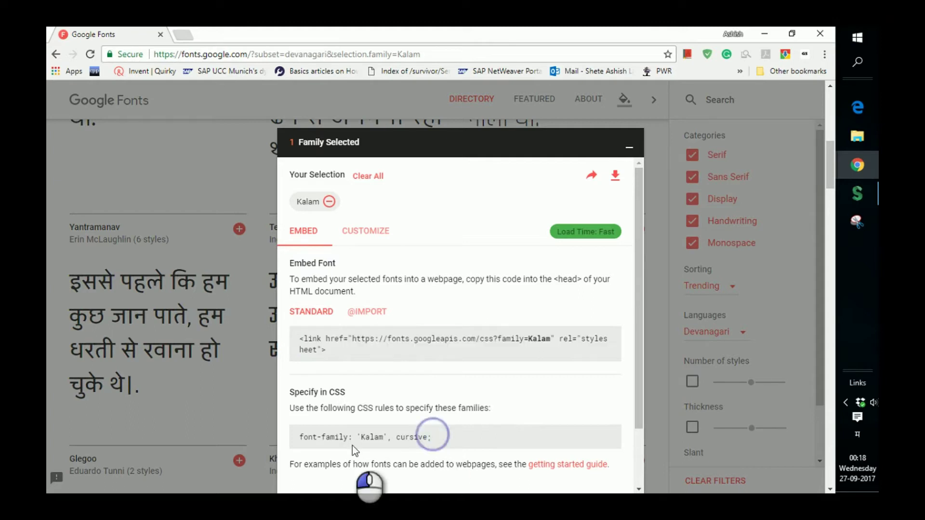
left_click(484, 298)
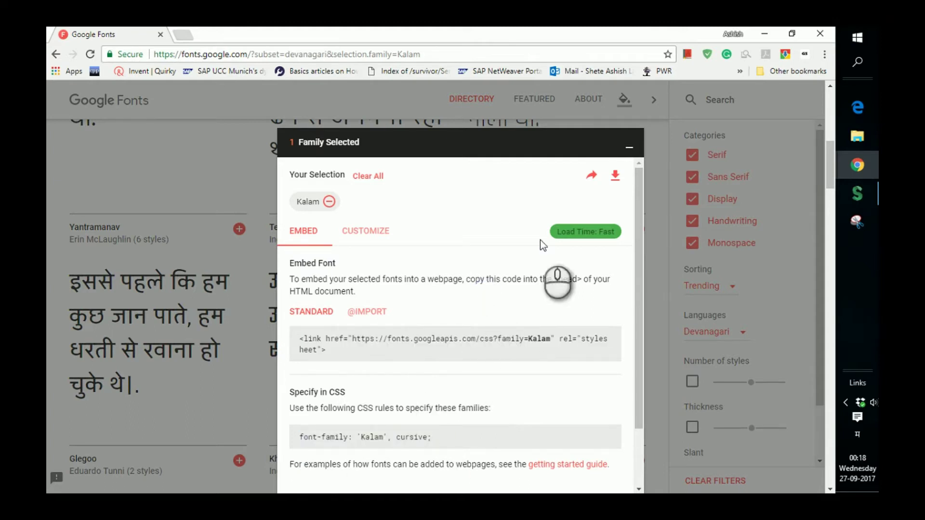
Preview Kalam at 38px in Bold 700, then reopen the selected-family drawer
left_click(629, 145)
mouse_move(592, 299)
left_click(624, 258)
left_click_drag(624, 260, 622, 260)
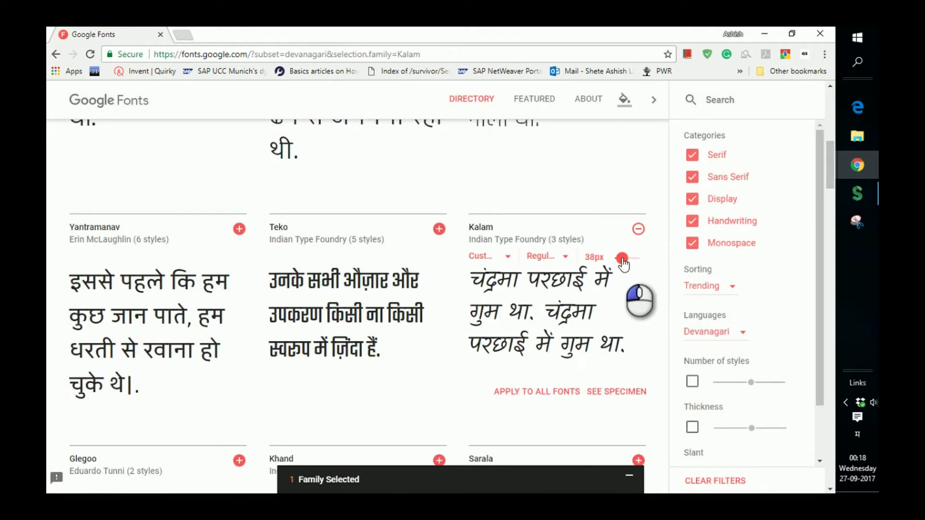
left_click(564, 262)
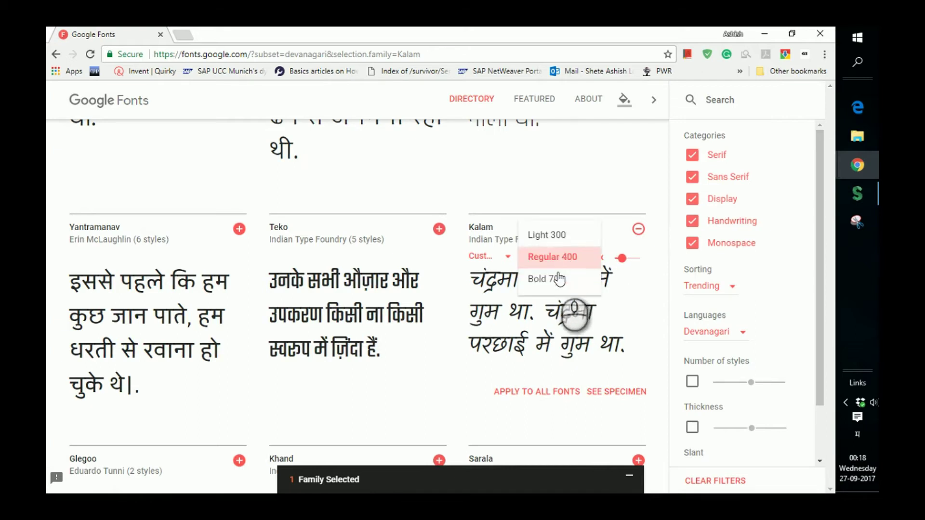
left_click(556, 279)
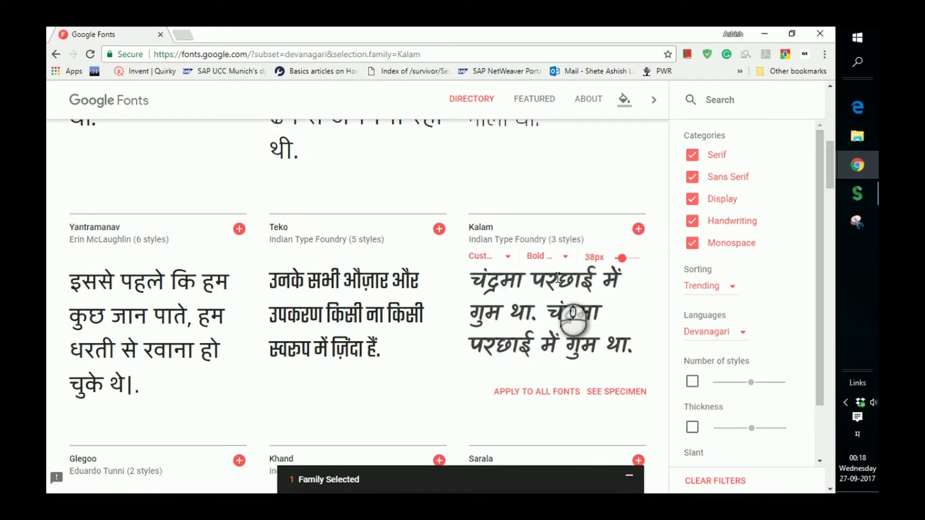
left_click(482, 478)
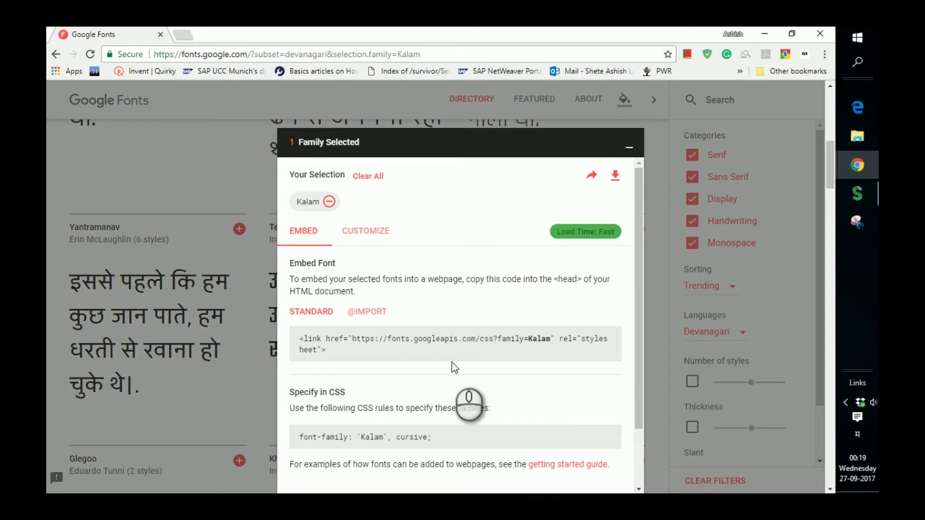
Add bold 700 plus Devanagari and Latin Extended subsets to Kalam's embed settings
left_click(367, 230)
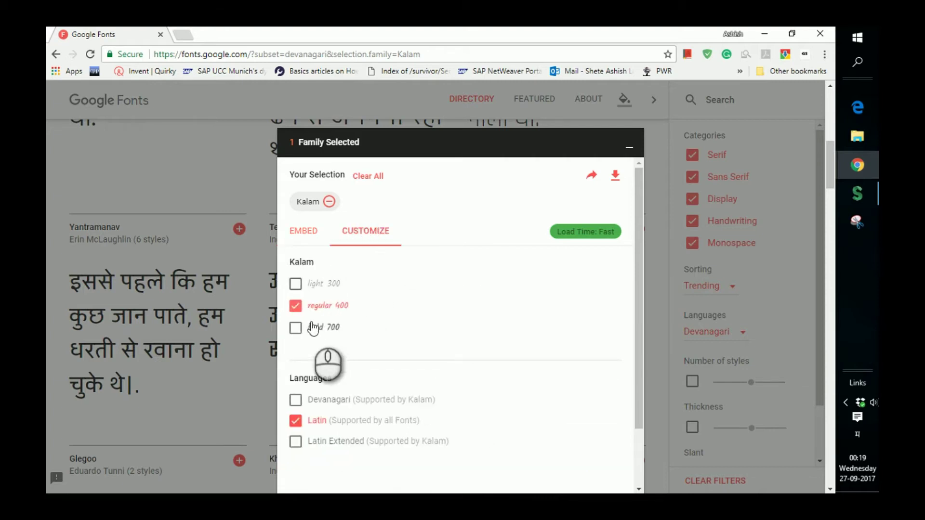
left_click(297, 328)
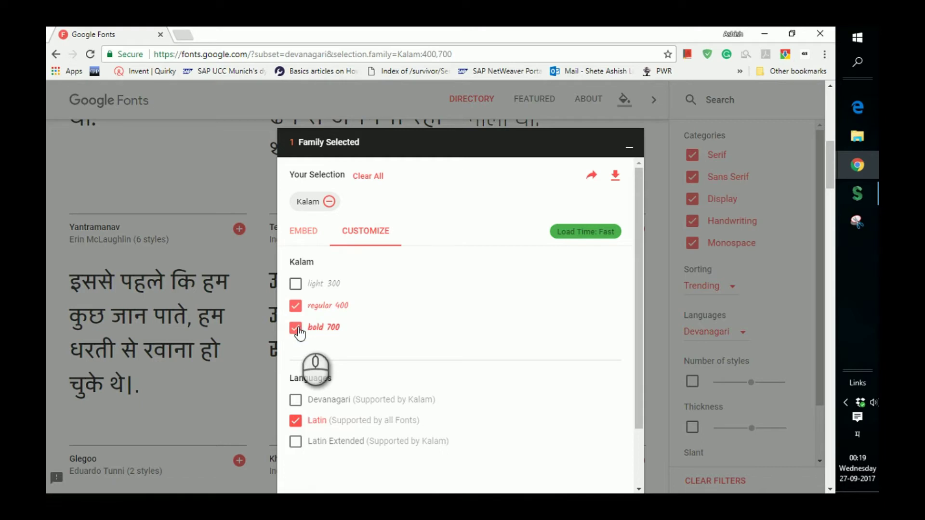
left_click(295, 399)
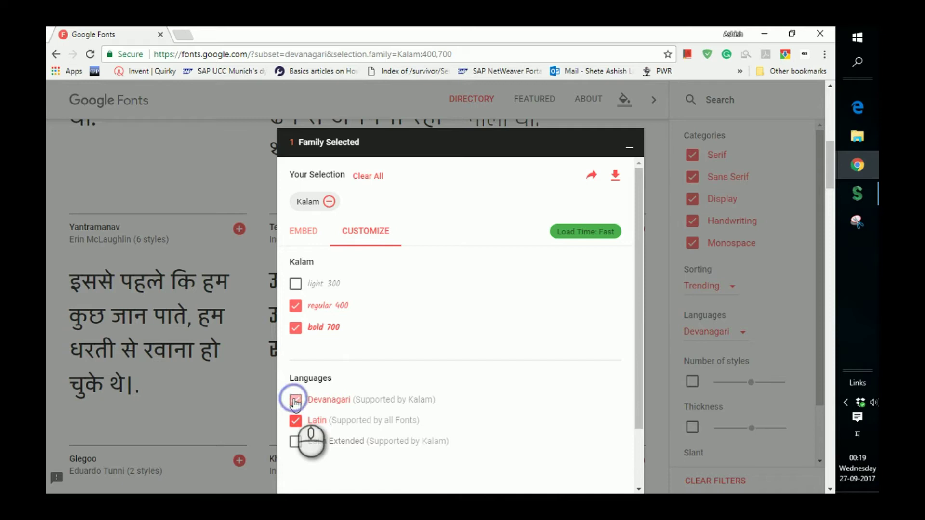
left_click(294, 442)
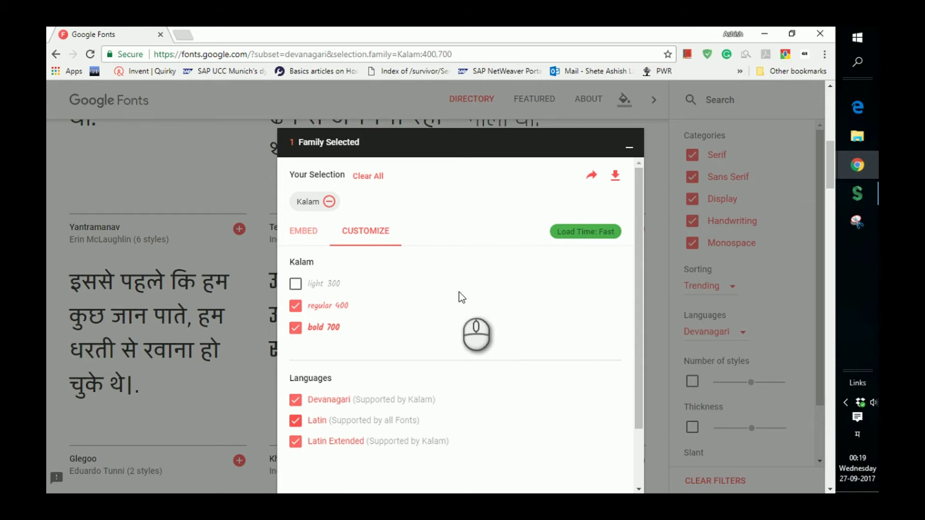
left_click(304, 232)
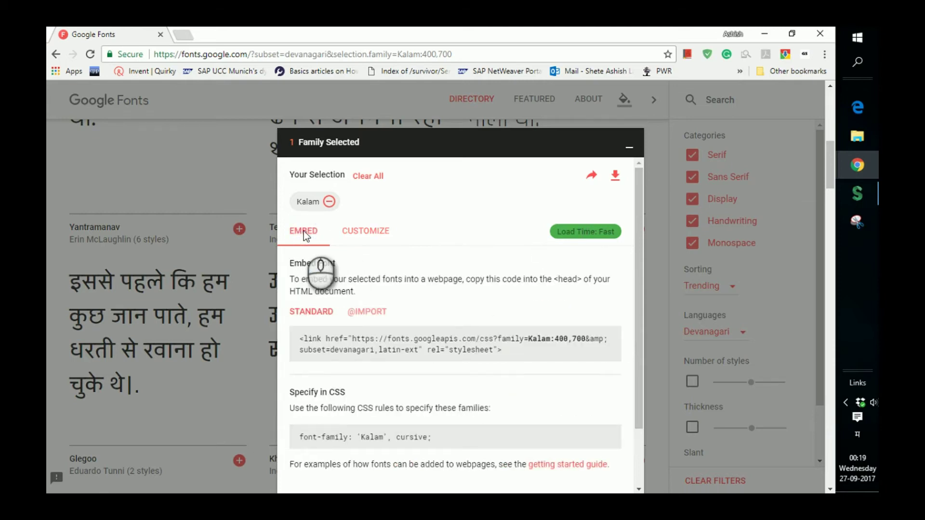
Select the updated embed link, download Kalam.zip, and open it in File Explorer
left_click(299, 337)
left_click_drag(299, 336, 511, 346)
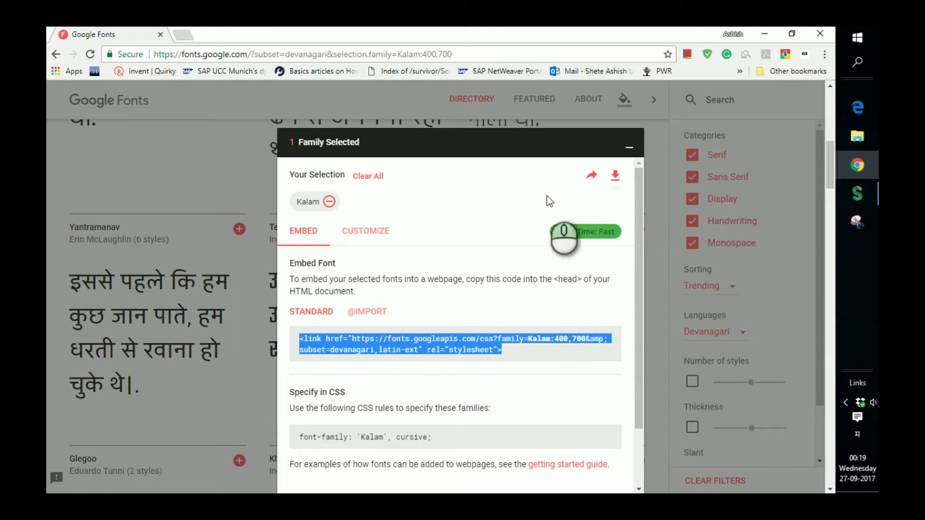
left_click(616, 177)
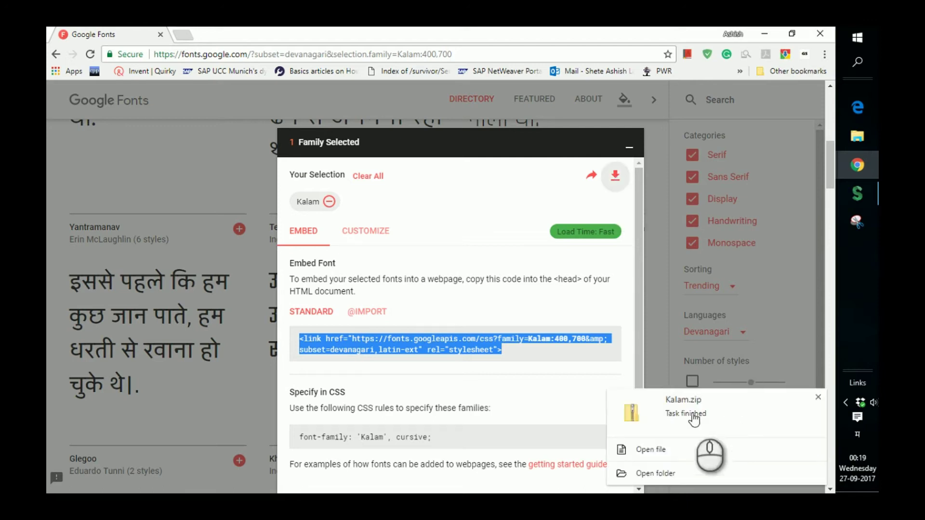
left_click(694, 419)
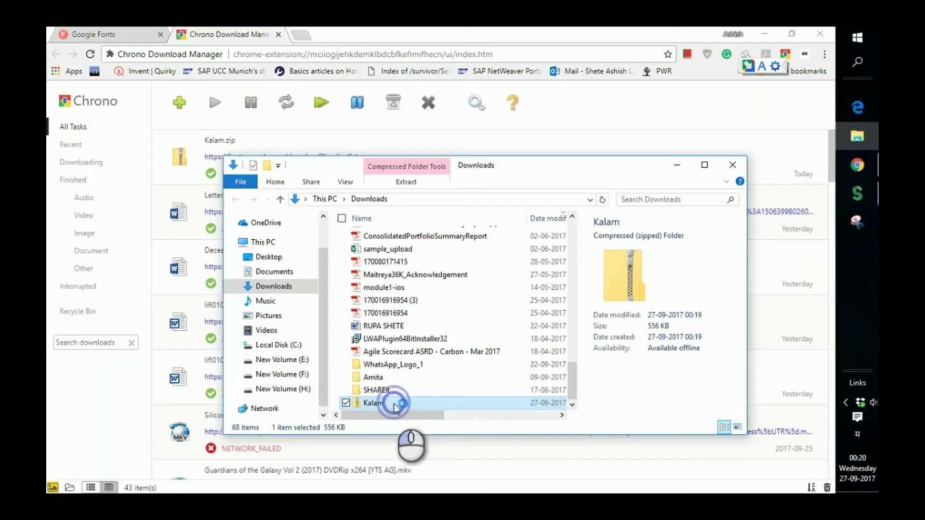
double_click(394, 403)
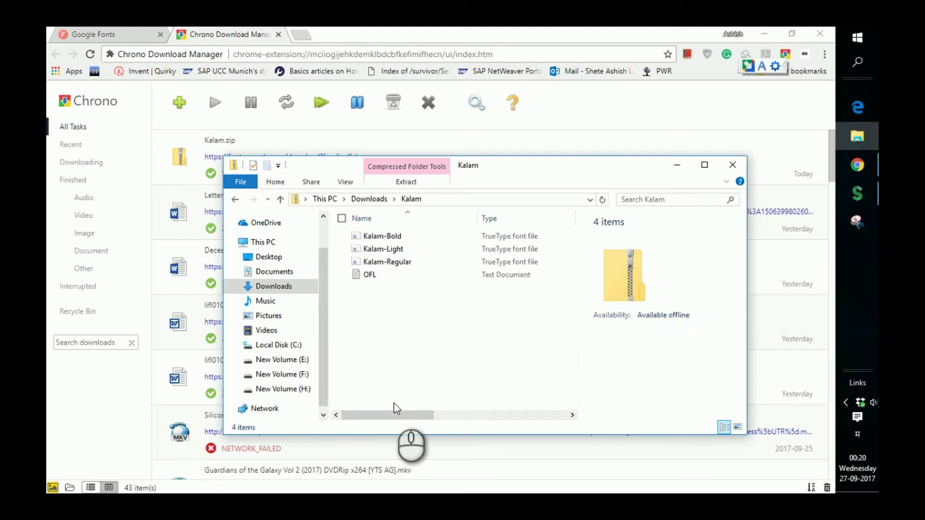
Extract Kalam.zip into a Kalam folder in Downloads using 7-Zip
left_click(235, 199)
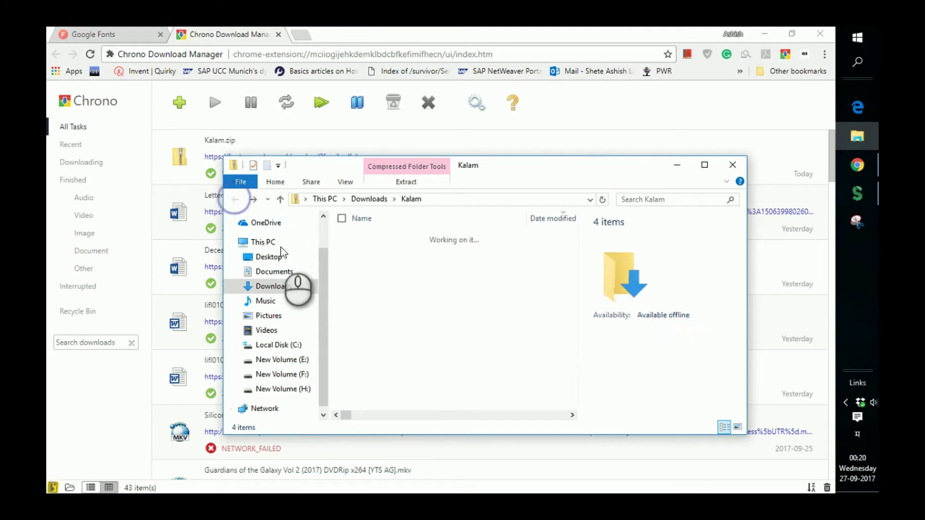
left_click(395, 235)
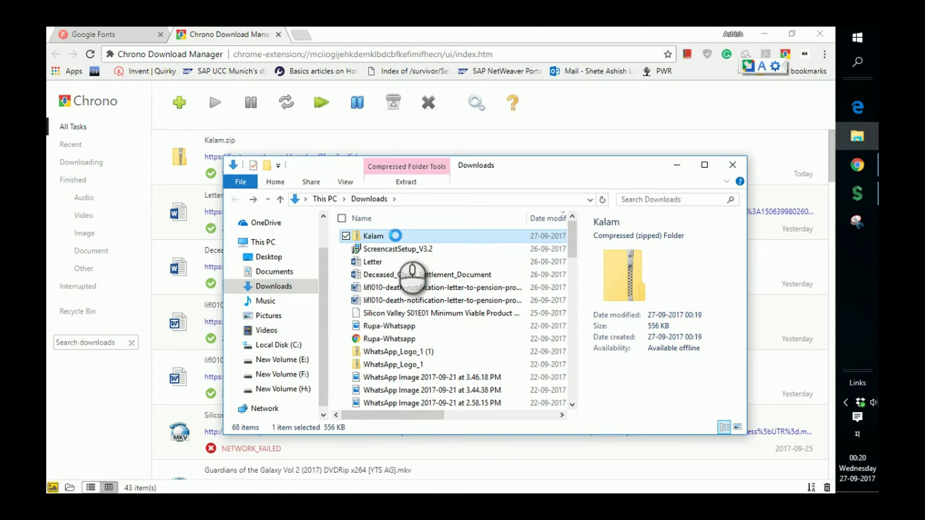
right_click(395, 235)
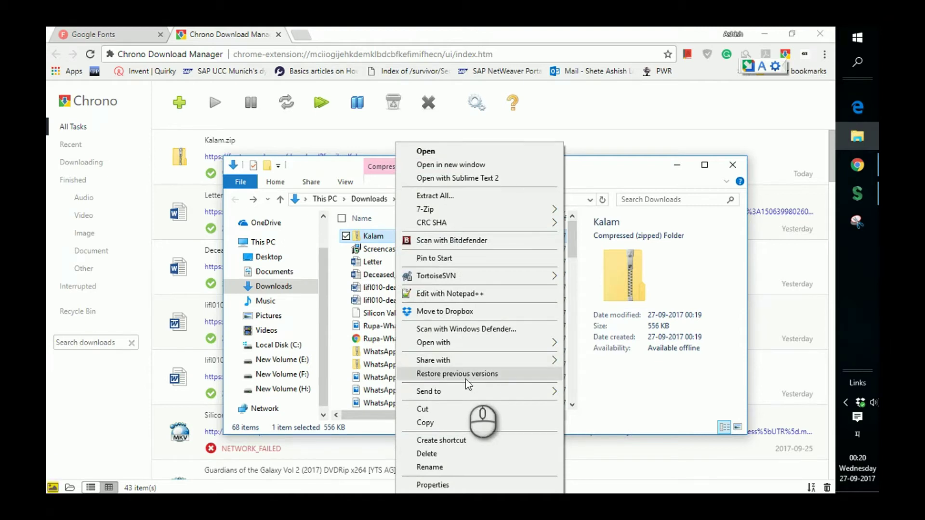
mouse_move(493, 206)
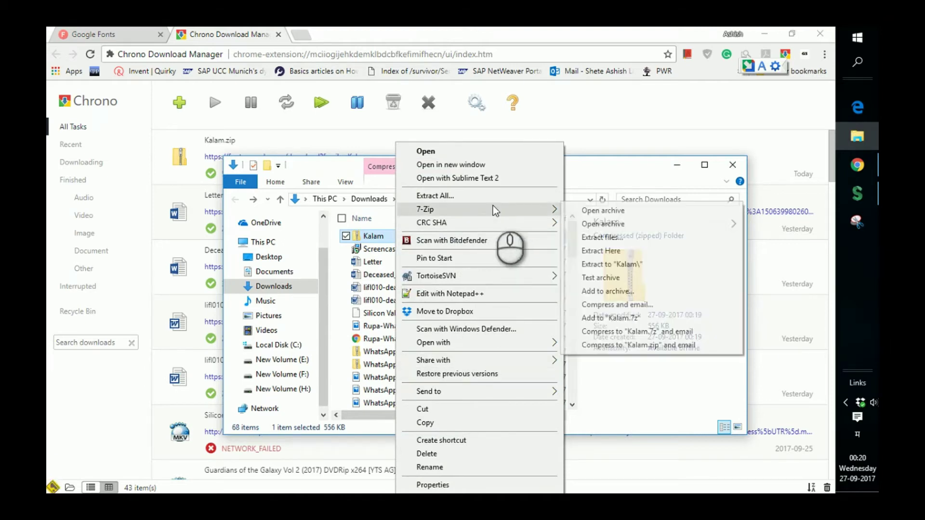
left_click(610, 264)
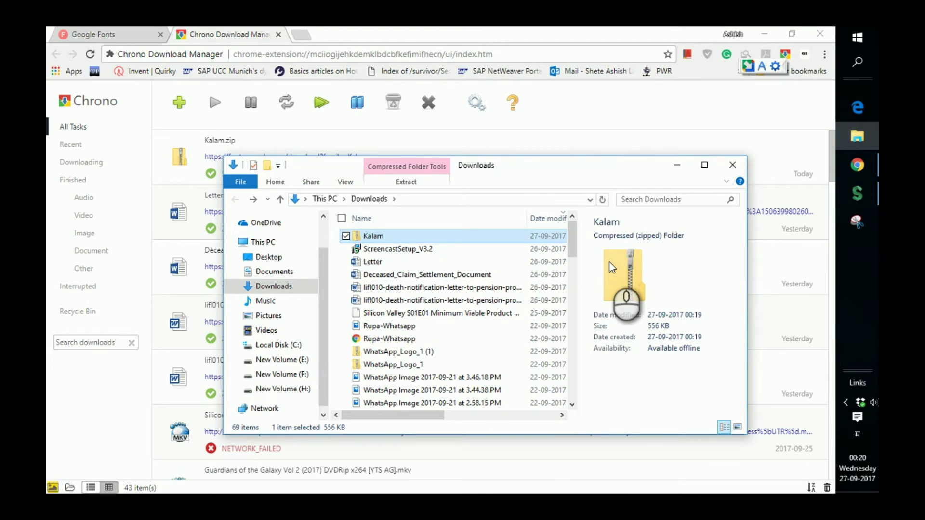
left_click(858, 56)
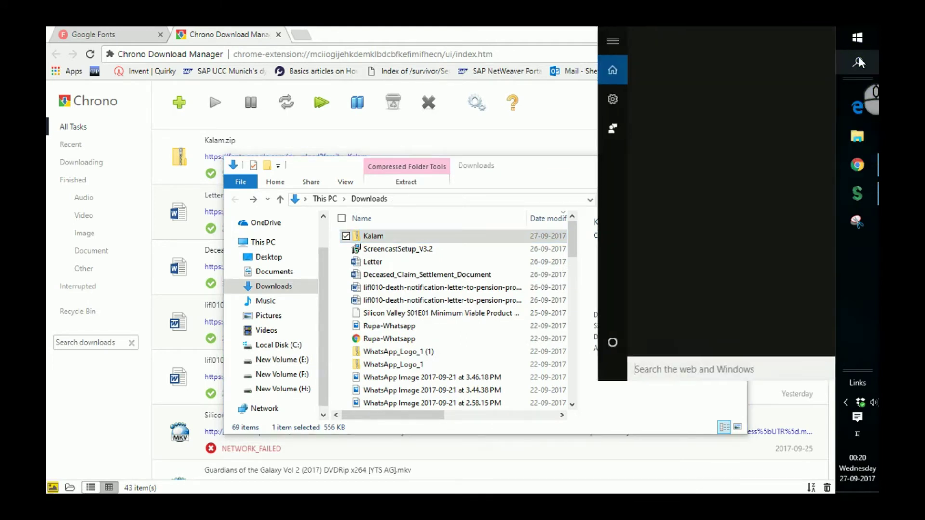
Search Windows for 'fonts', open the installed fonts folder, and bring Explorer forward
type("fonts")
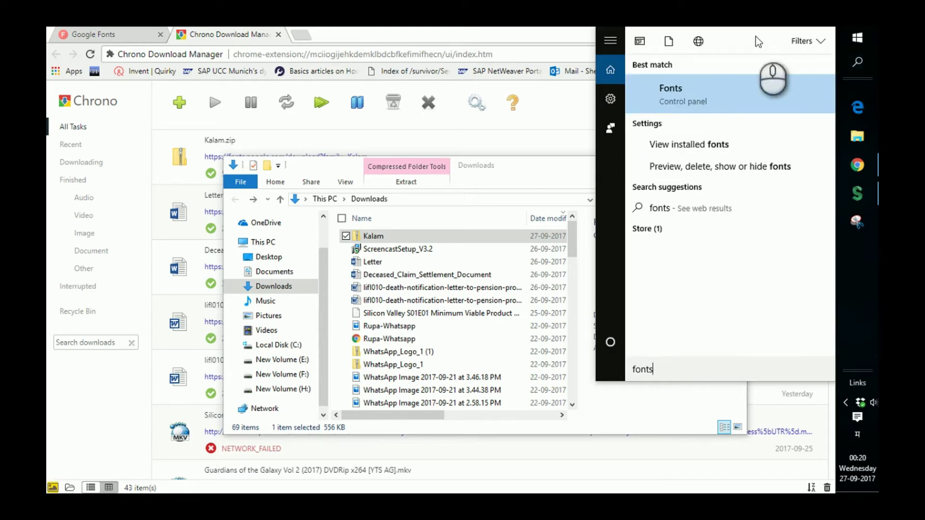
left_click(695, 149)
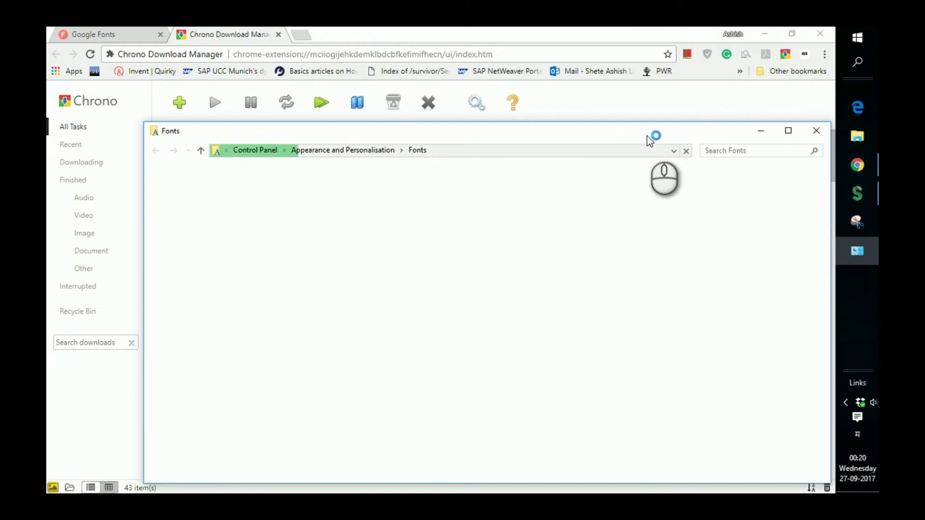
left_click(862, 137)
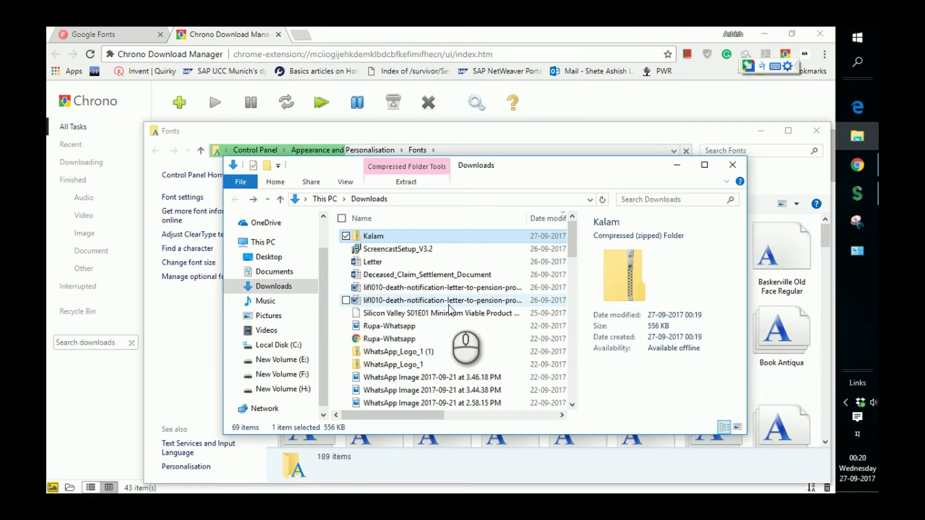
Install all Kalam folder files into Fonts, dismissing the OFL.txt error
double_click(383, 404)
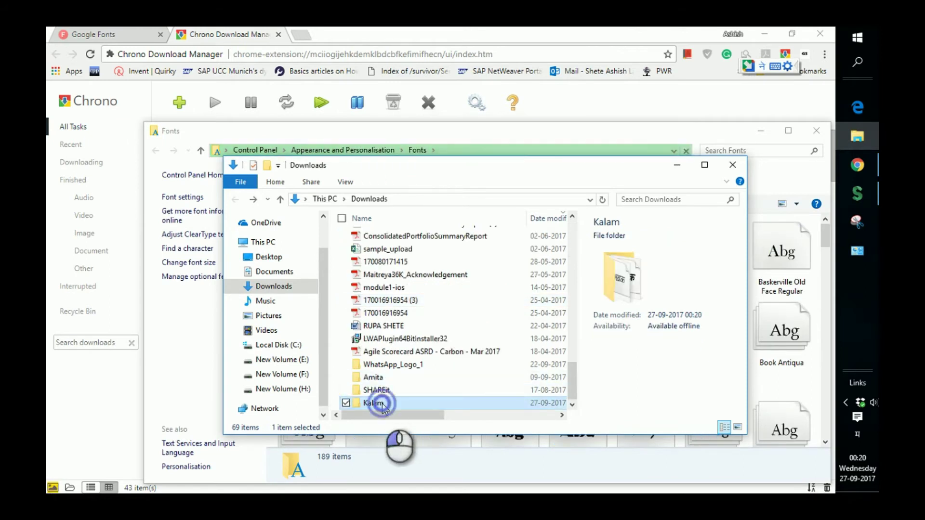
key("ctrl+a")
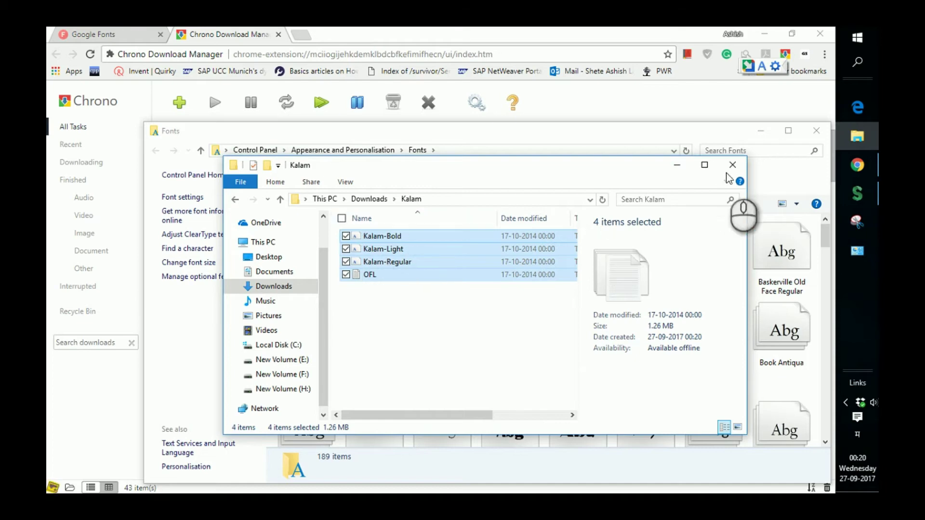
left_click(677, 165)
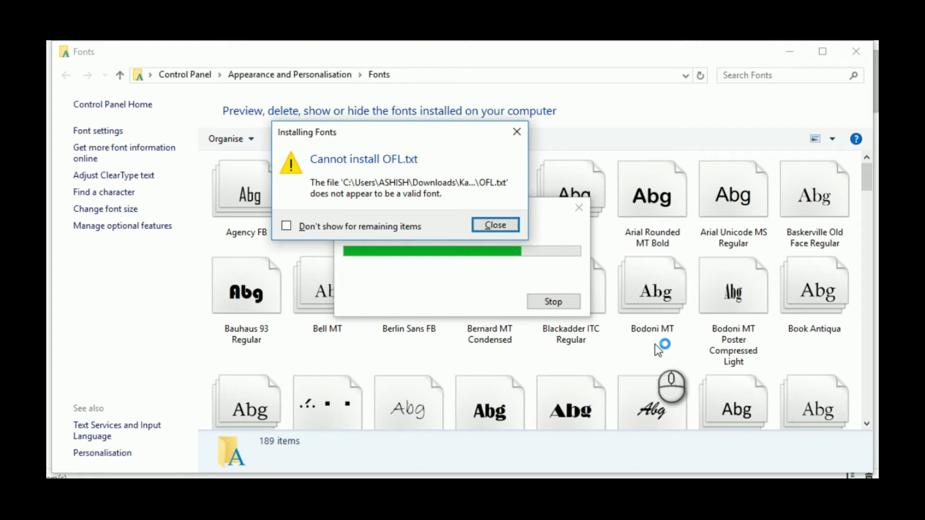
left_click(504, 228)
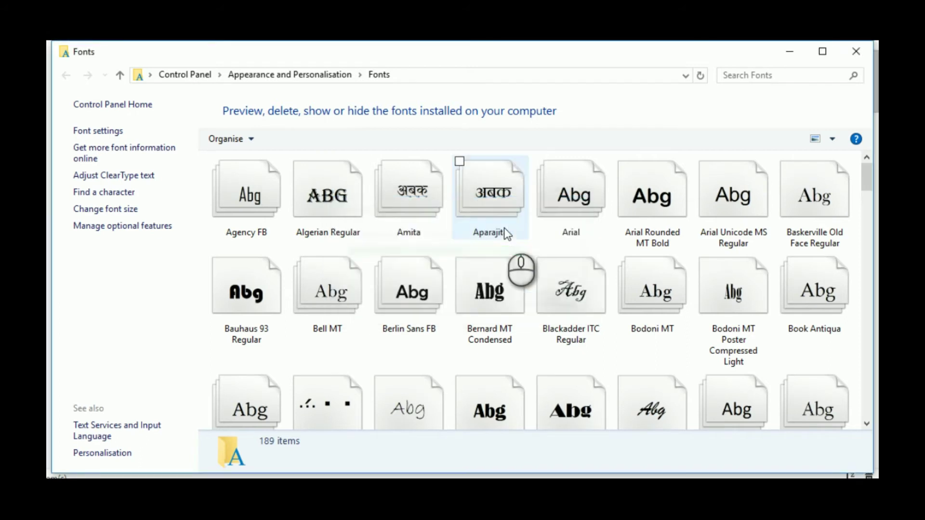
left_click(790, 54)
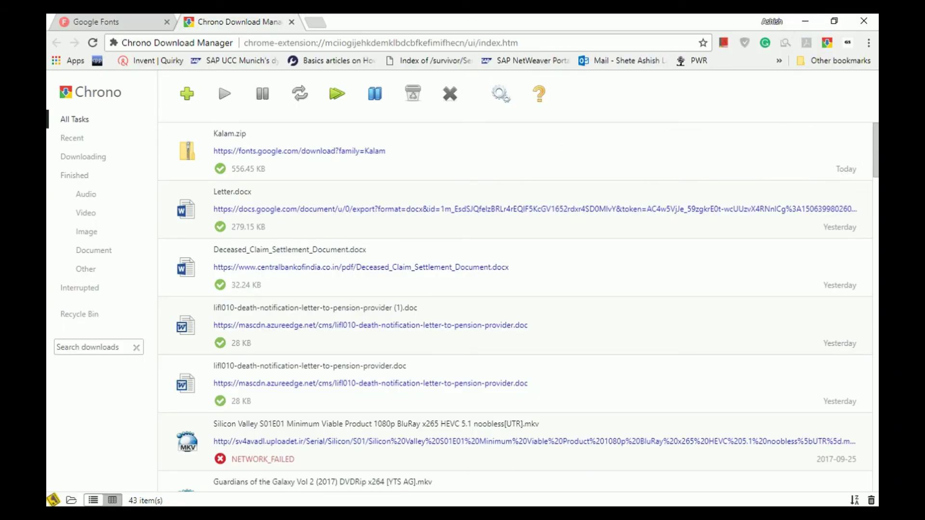
Find Notepad through Windows search and launch it
key("super")
type("n")
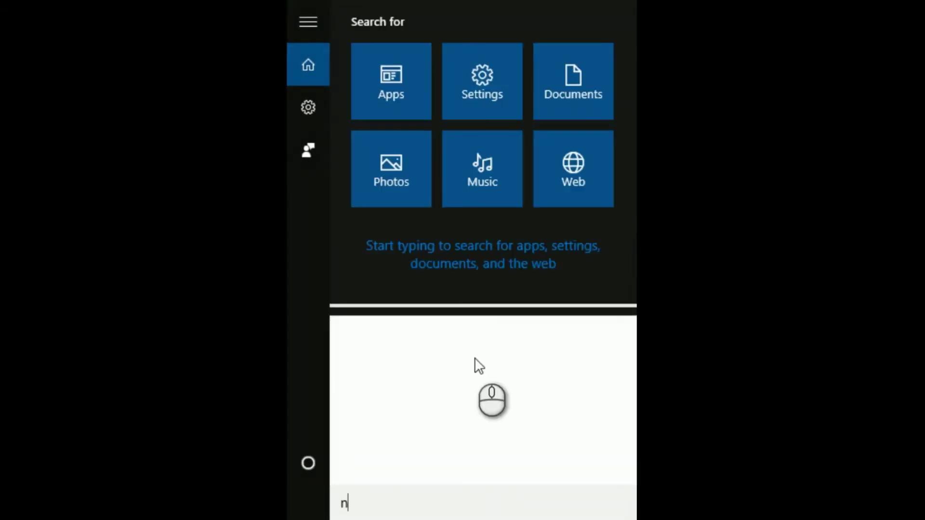
type("ote")
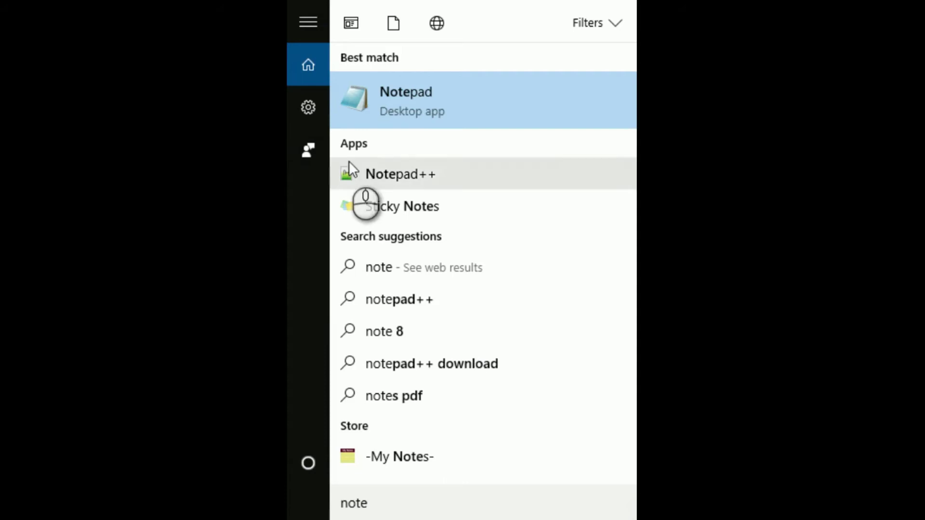
left_click(398, 120)
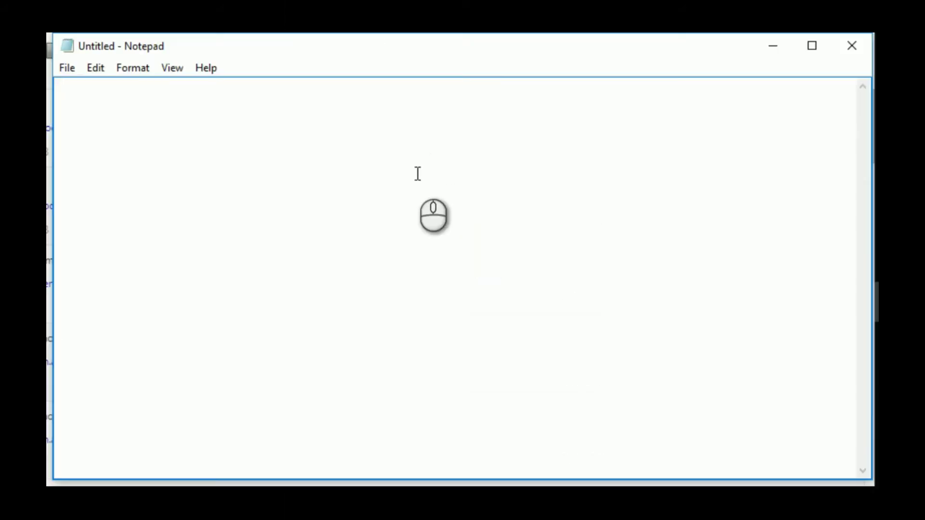
Set the Notepad document font to Kalam Bold at size 26
left_click(132, 67)
left_click(154, 106)
type("kala")
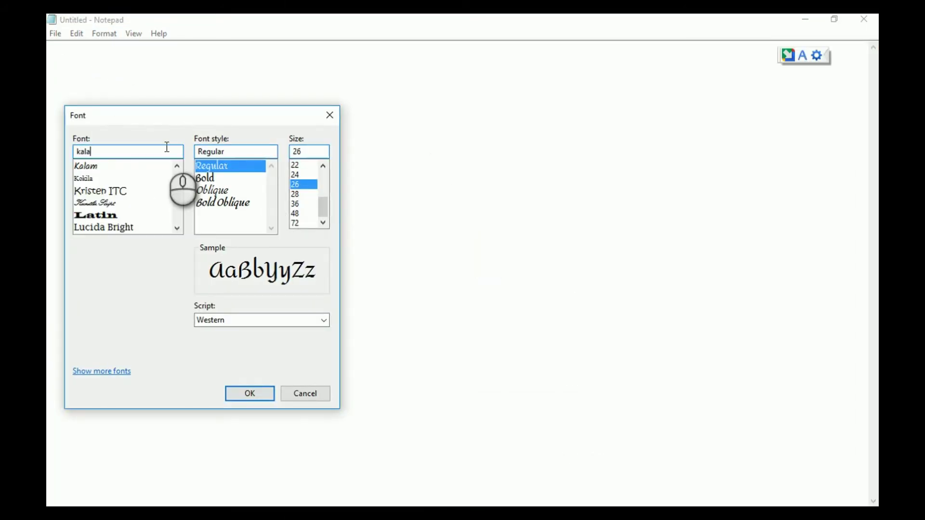
left_click(123, 168)
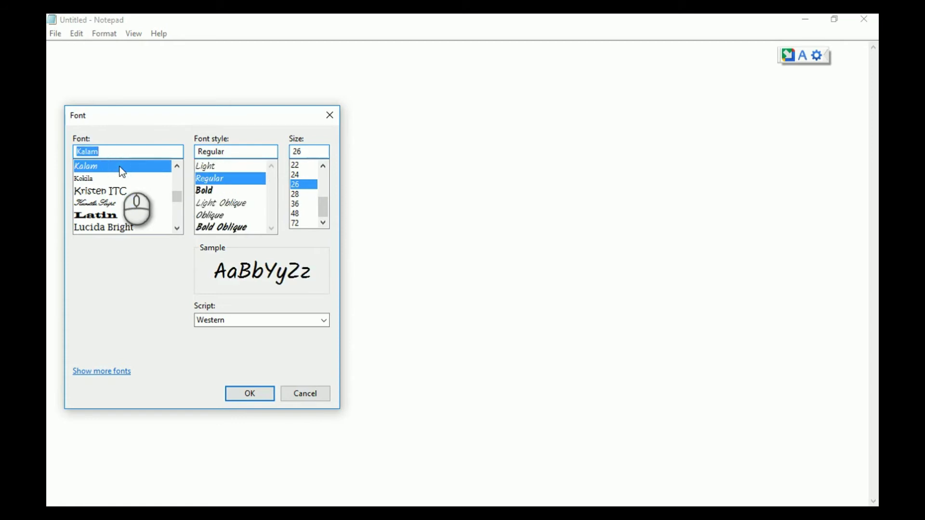
left_click(241, 191)
left_click(250, 393)
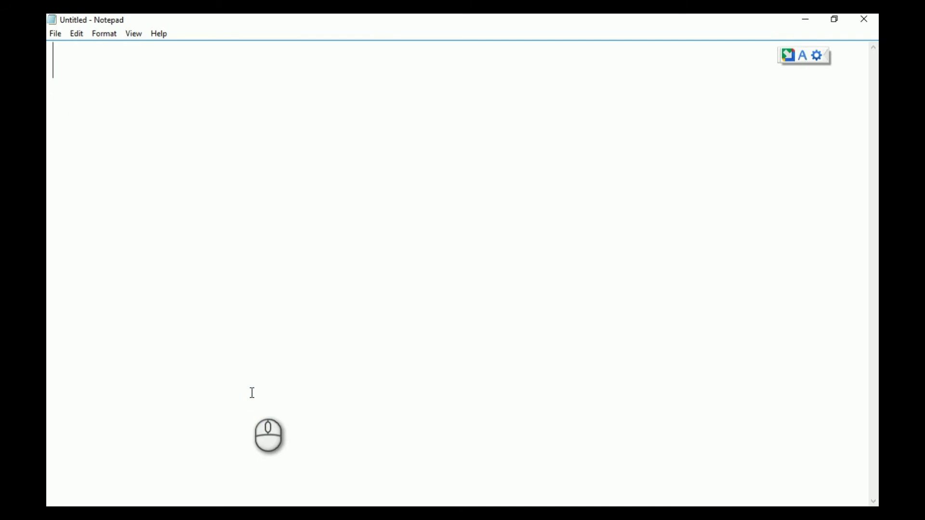
Switch to Hindi transliteration and type 'चंद्रमा अपनी परछाई में'
type("chan")
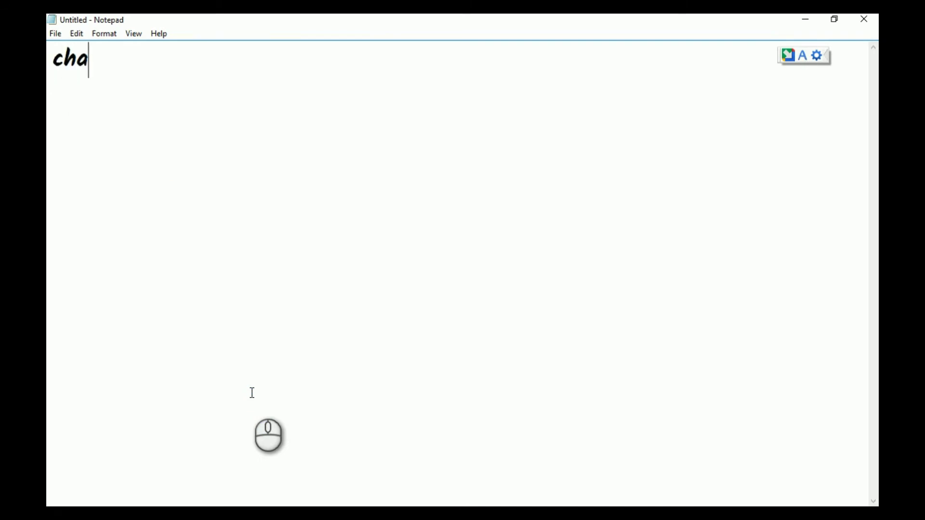
key("BackSpace")
key("BackSpace")
key("BackSpace")
key("BackSpace")
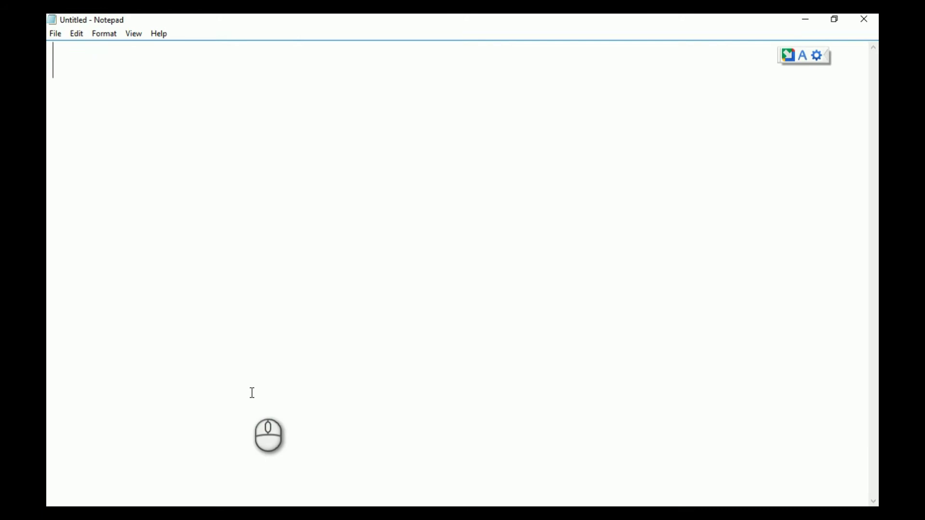
key("ctrl+g")
type("cha")
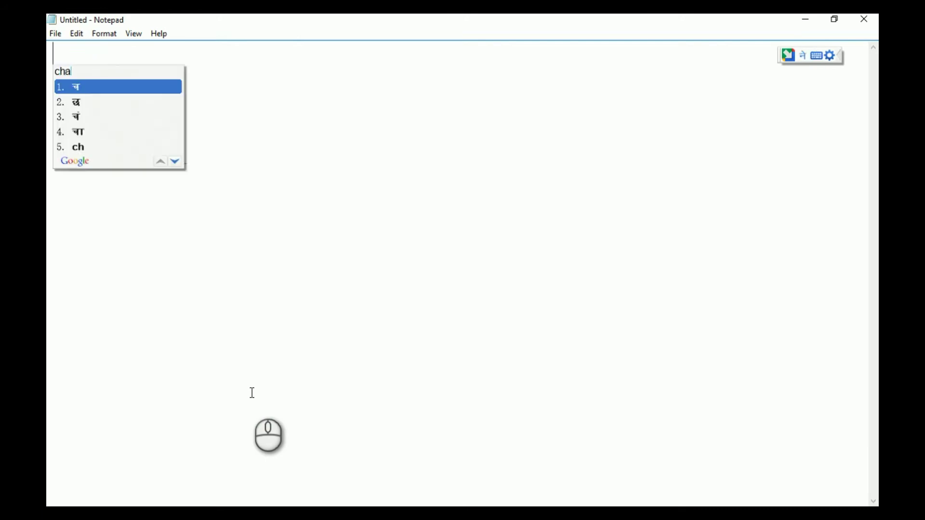
type("ndra")
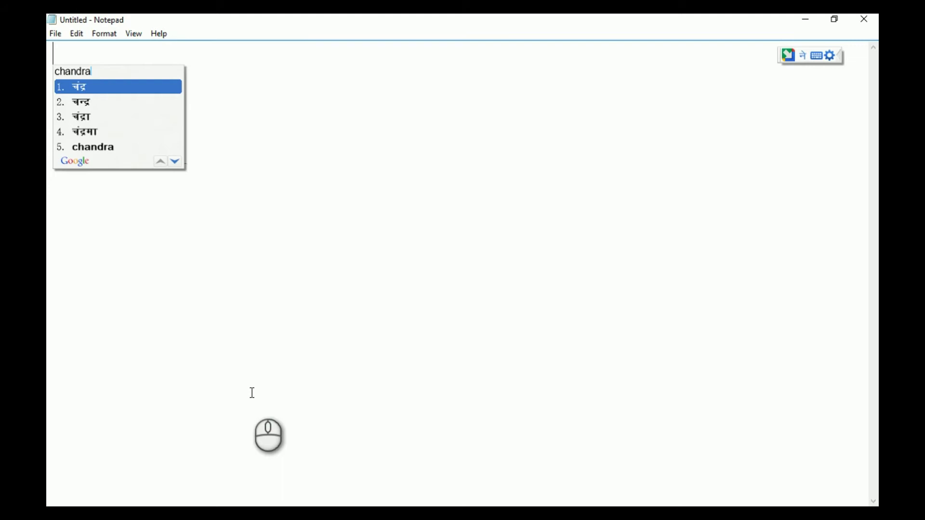
type("ma")
key("space")
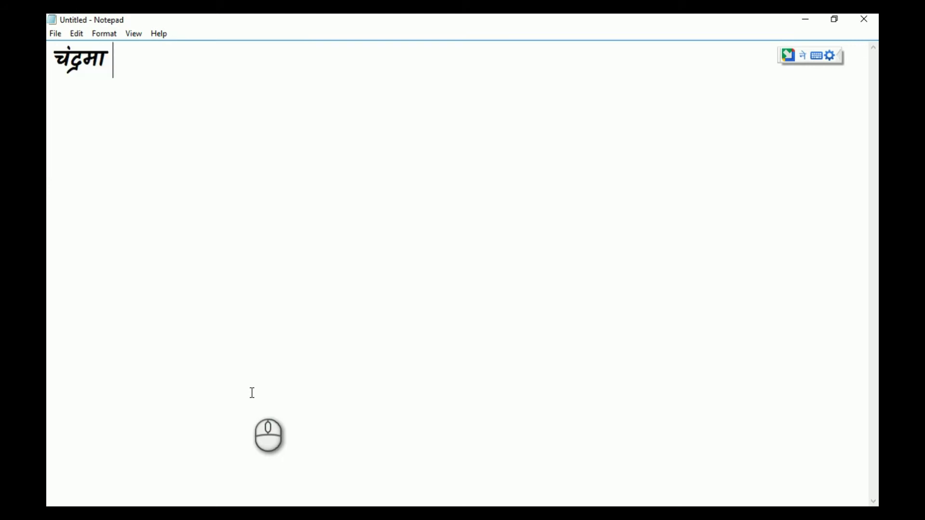
type("apani")
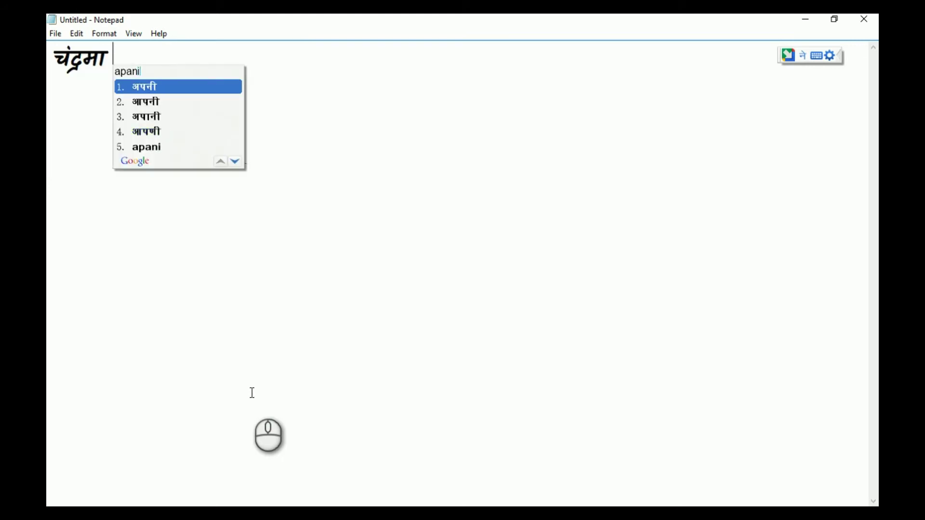
key("space")
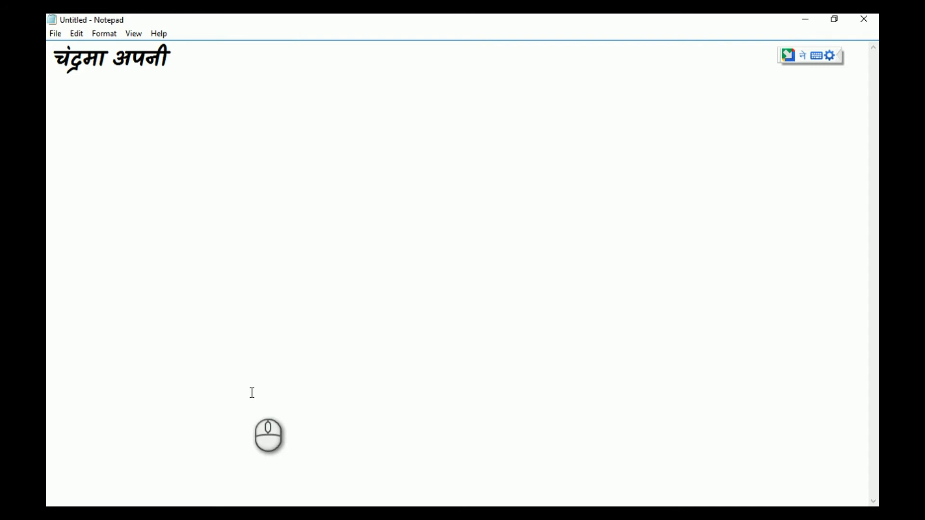
type("parchhai")
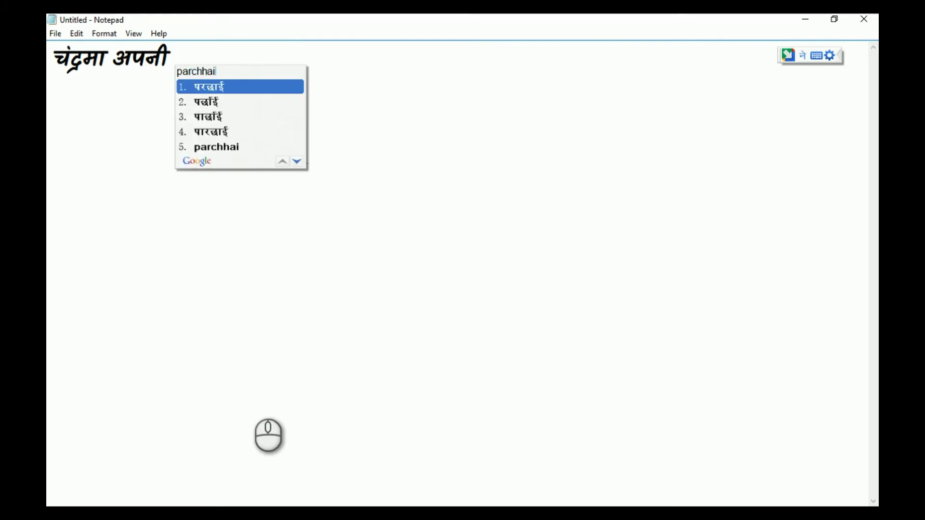
key("space")
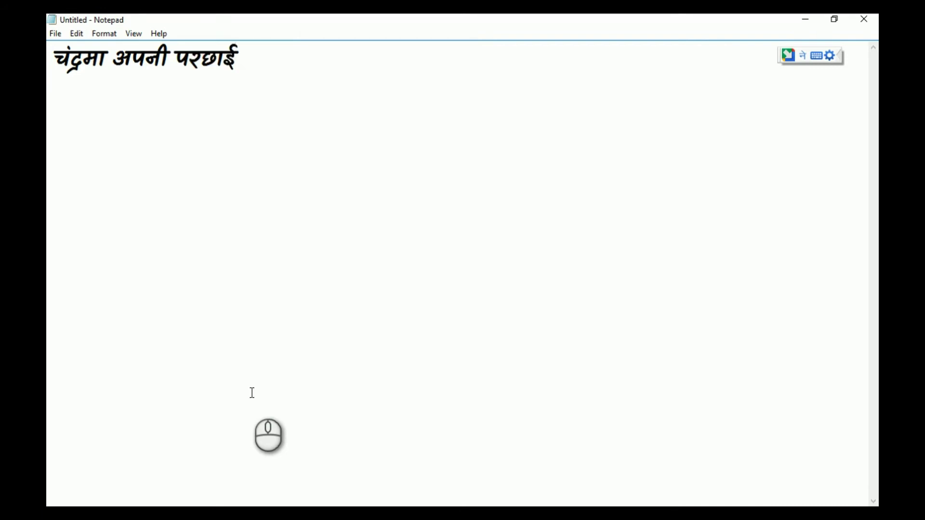
type("me")
key("Down")
key("Down")
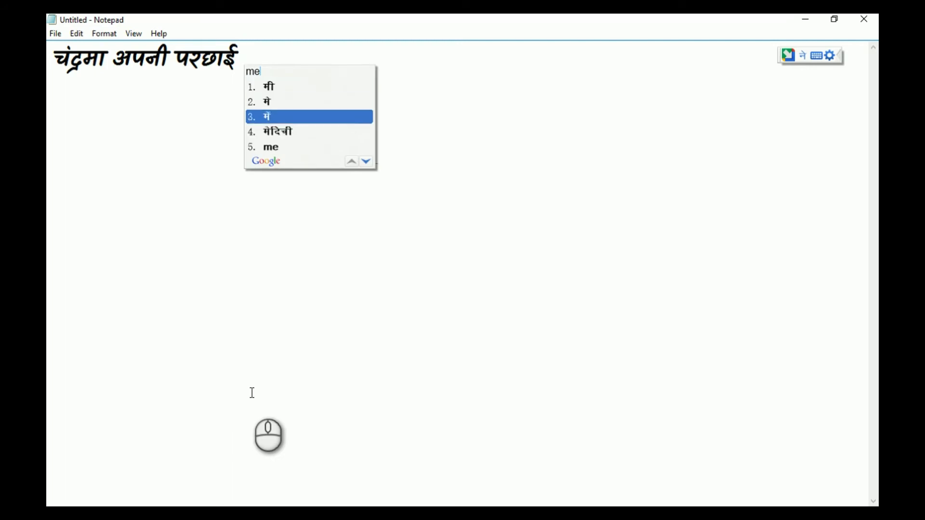
key("Return")
Add '..' and type the second line 'हिंदी या मराठी में टाईप करना आसान है।'
type("..")
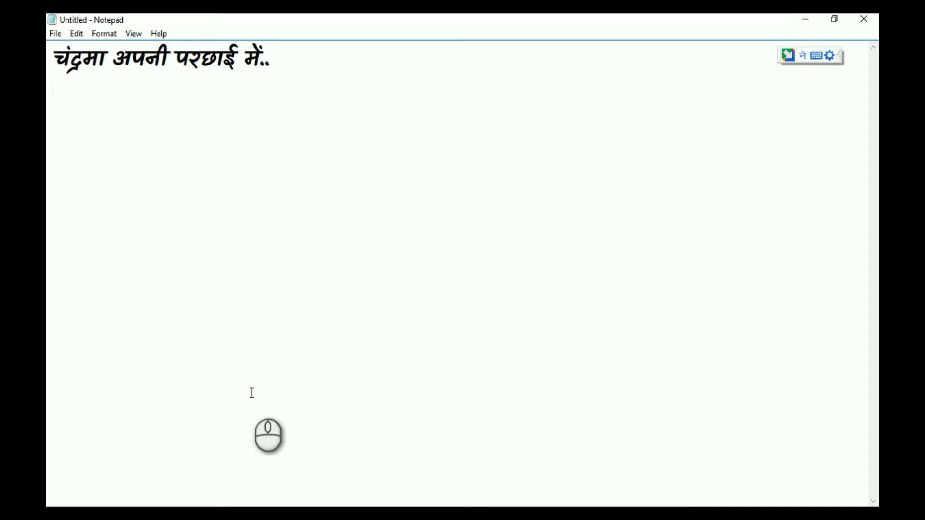
type("hindi ")
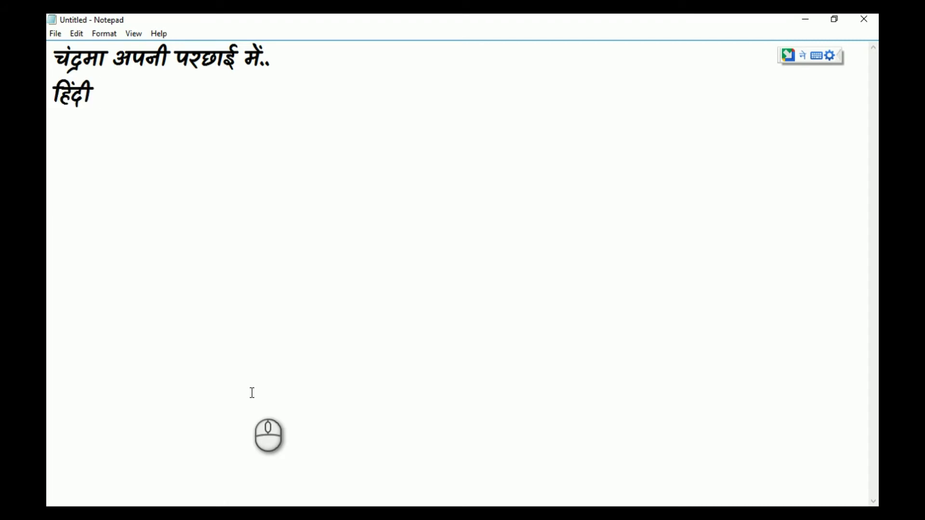
type("yaa marathi me")
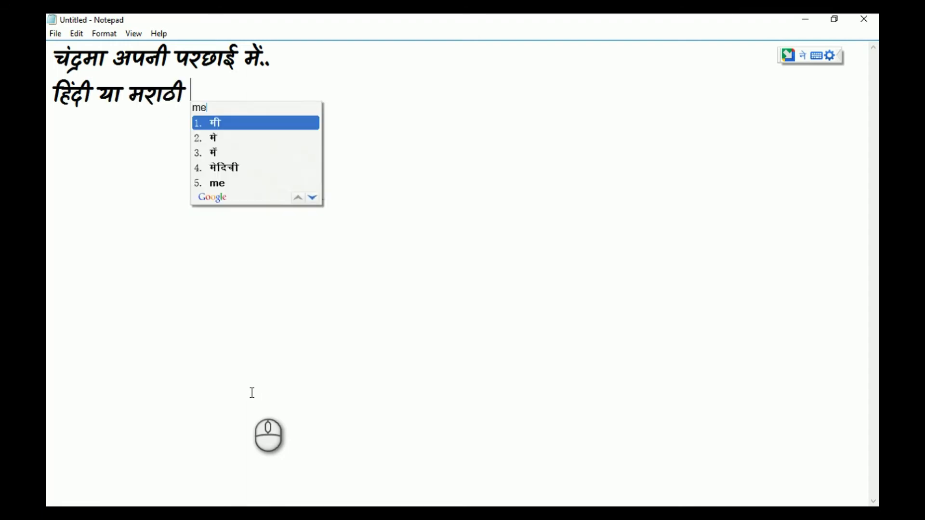
key("Down")
key("Down")
key("Return")
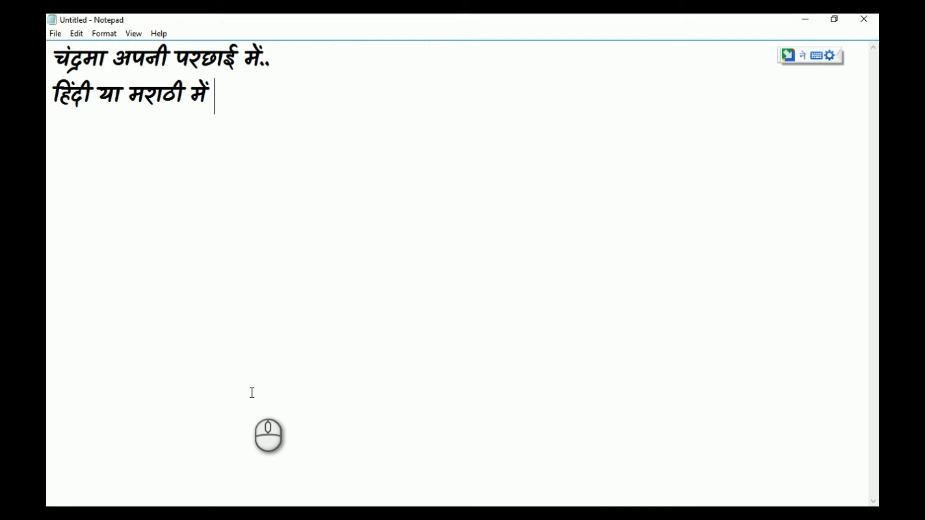
type("taaip ")
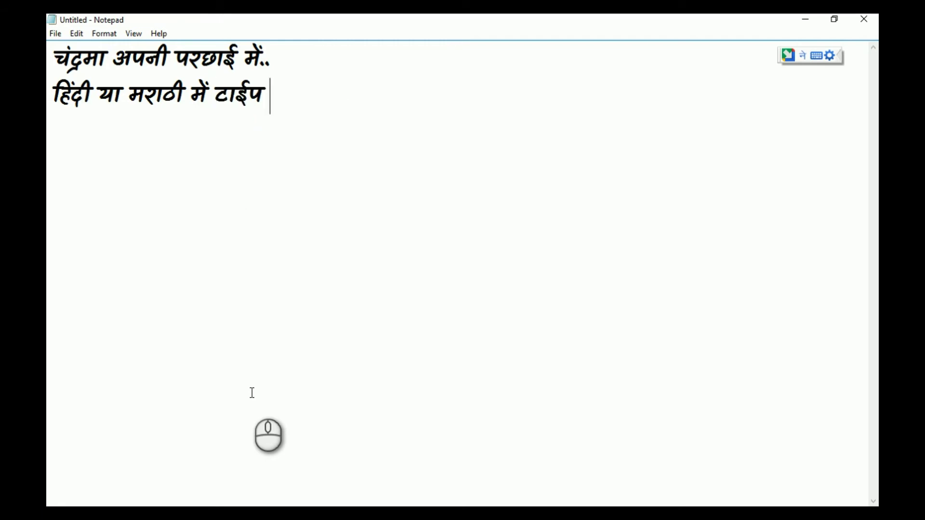
type("karna")
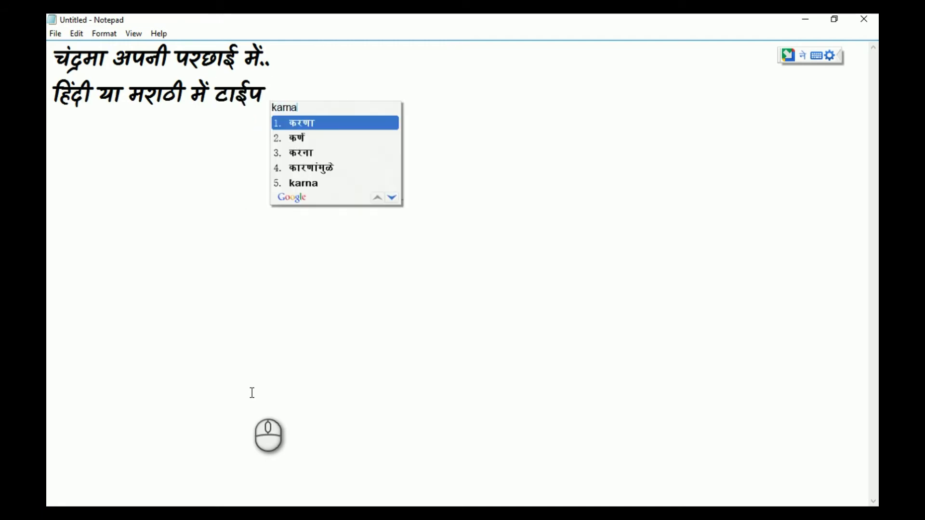
key("BackSpace")
key("BackSpace")
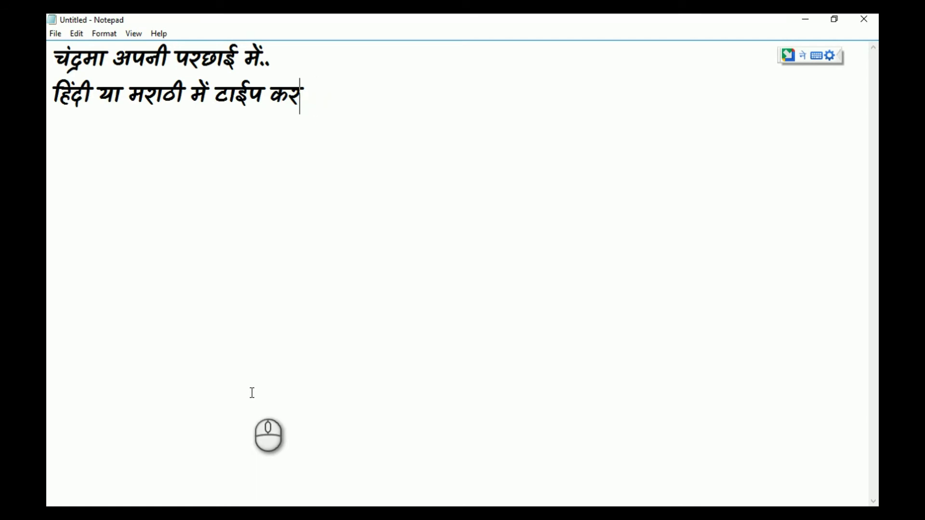
type("naa")
key("Down")
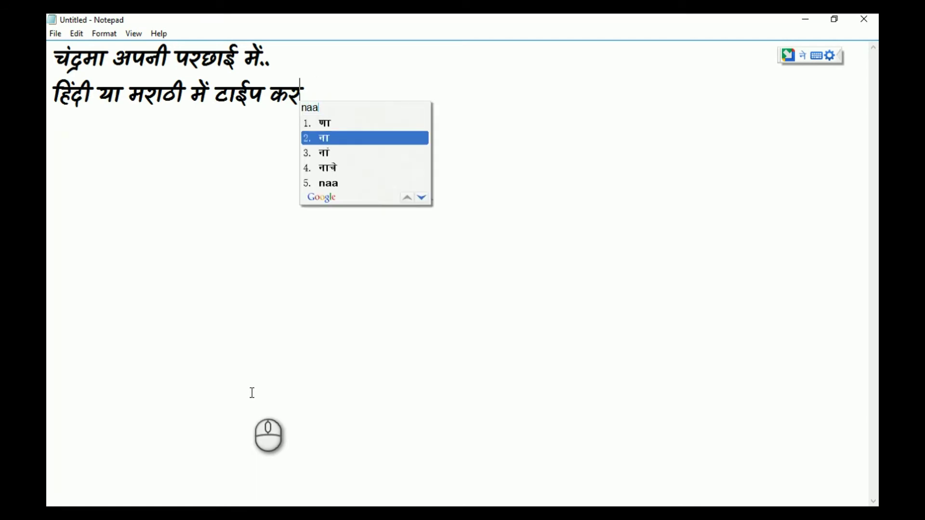
type("aasaan hai")
key("Return")
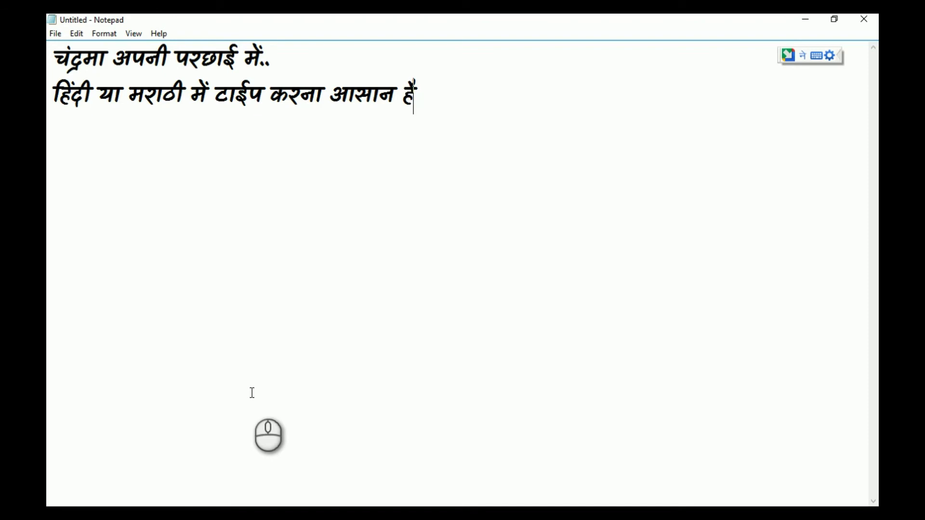
type("।")
Close Notepad without saving and copy the Kalam embed code from Google Fonts
left_click(867, 21)
left_click(479, 268)
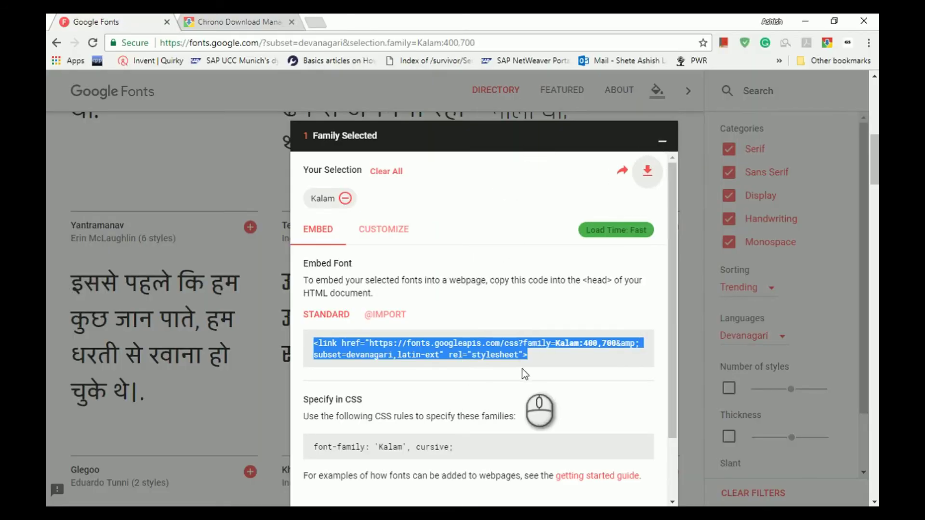
right_click(401, 352)
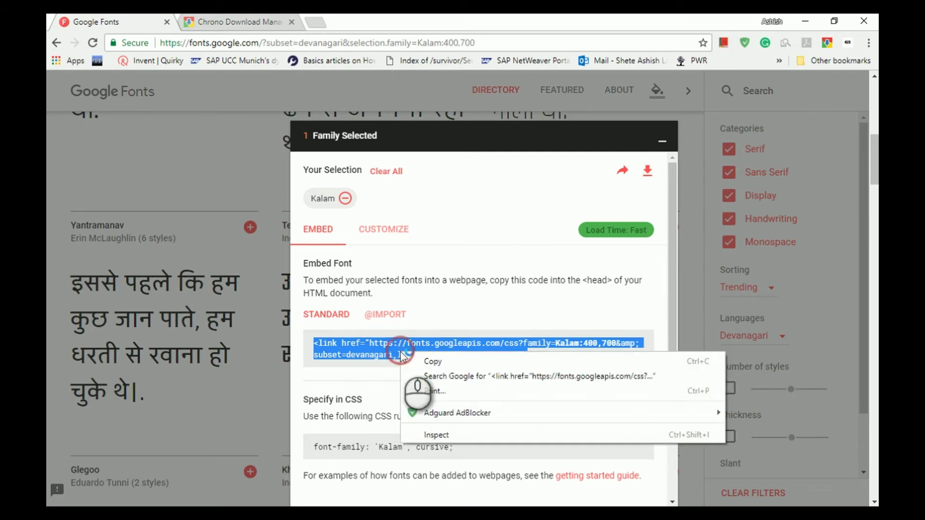
left_click(429, 362)
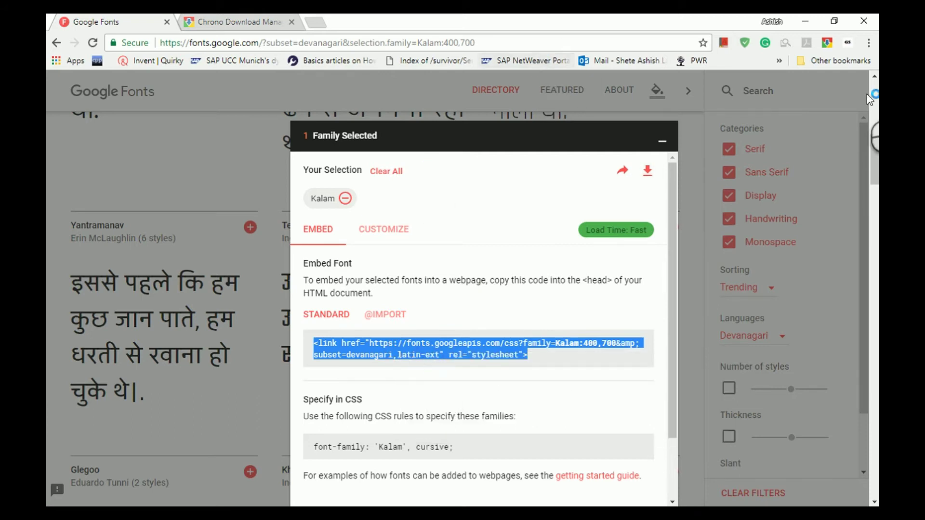
Switch to the Blogger Theme window in Chrome
mouse_move(877, 161)
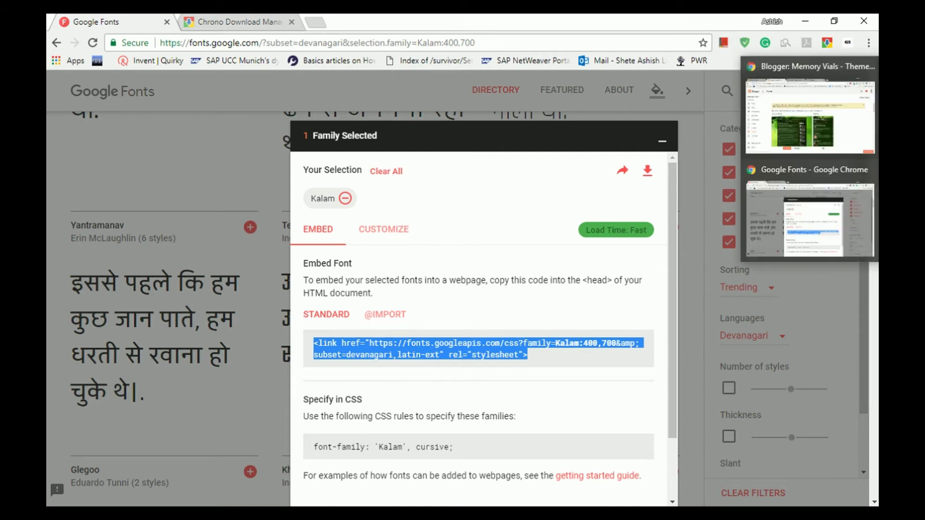
left_click(823, 210)
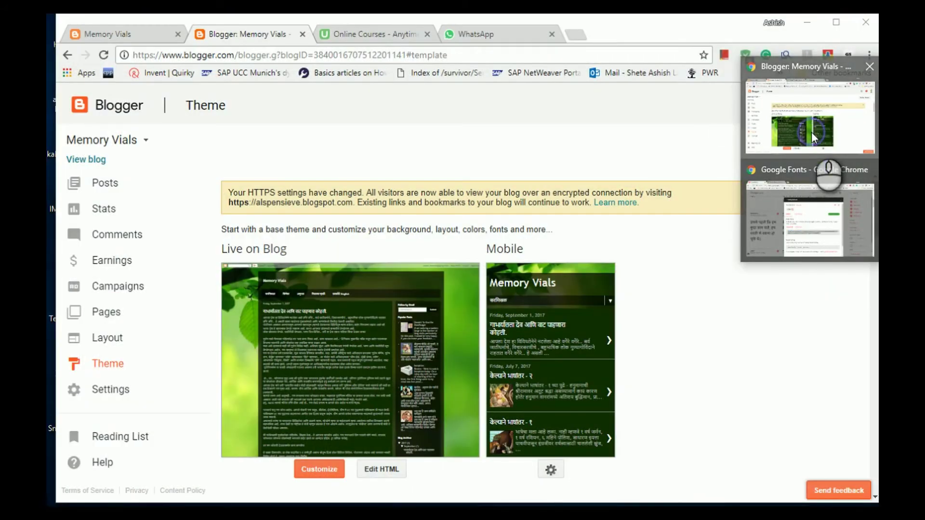
left_click(811, 132)
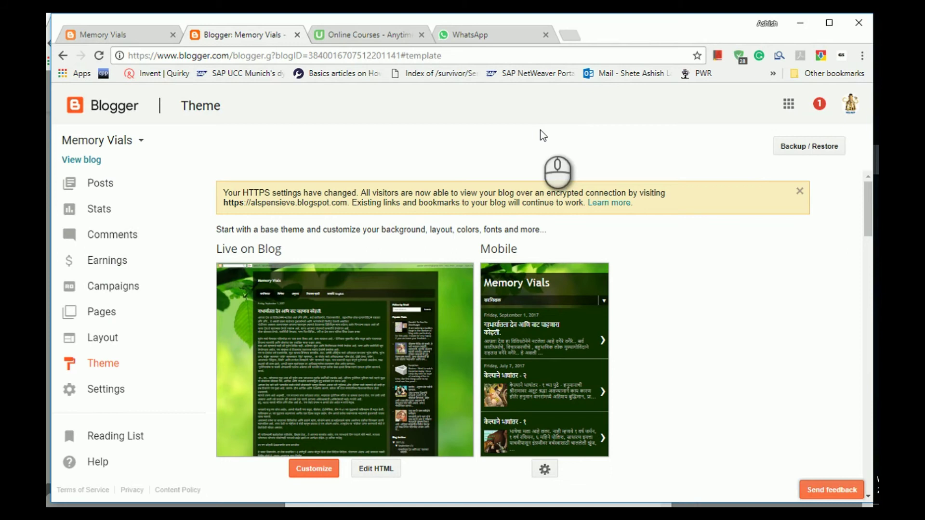